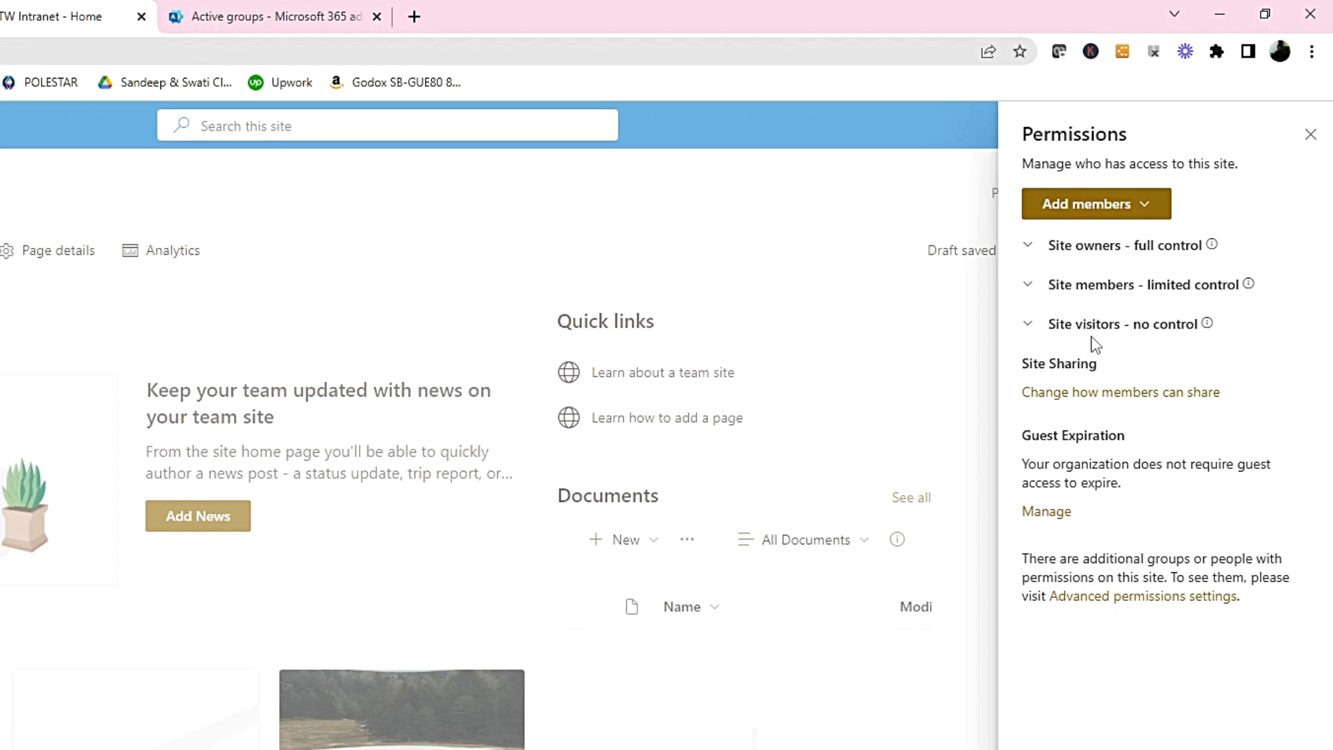
Open the site's advanced permissions settings and compare its SharePoint groups with the active groups in the Microsoft 365 admin center
{"action": "left_click", "coordinate": [1105, 608]}
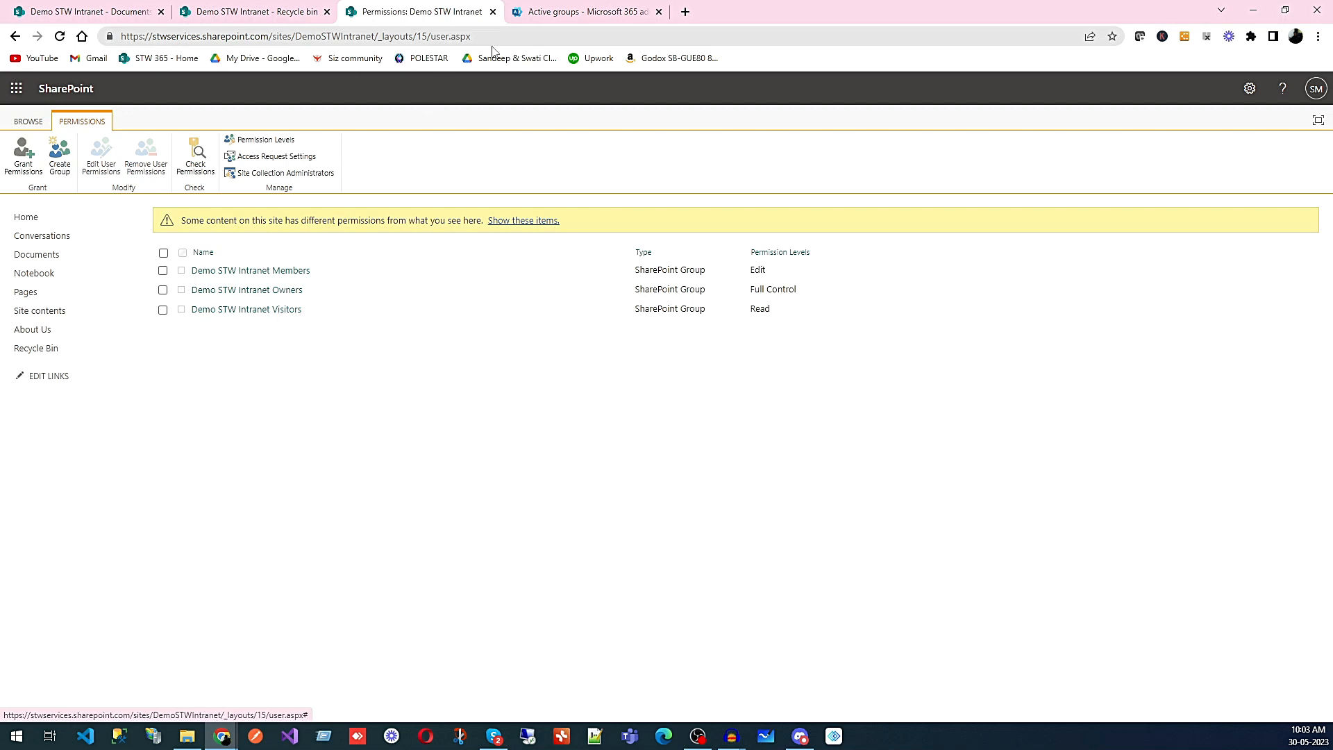
{"action": "left_click", "coordinate": [543, 14]}
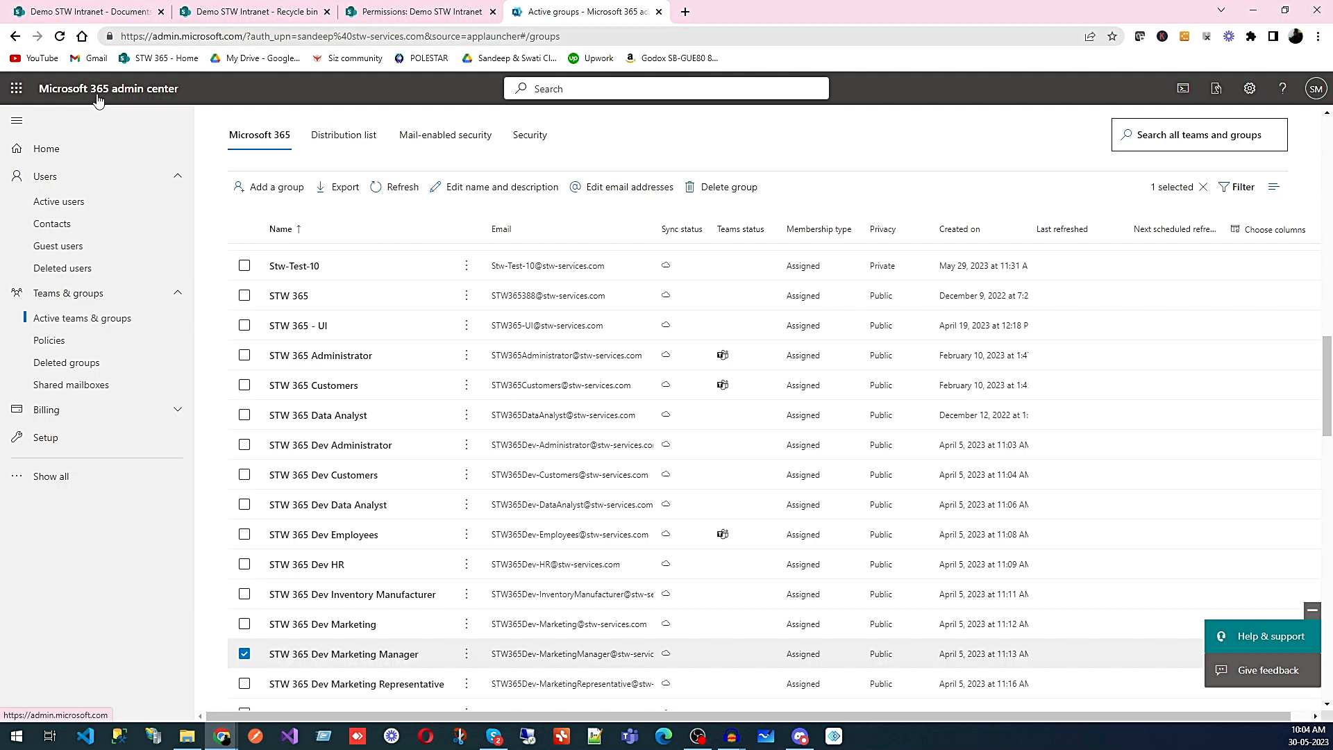
{"action": "left_click", "coordinate": [386, 19]}
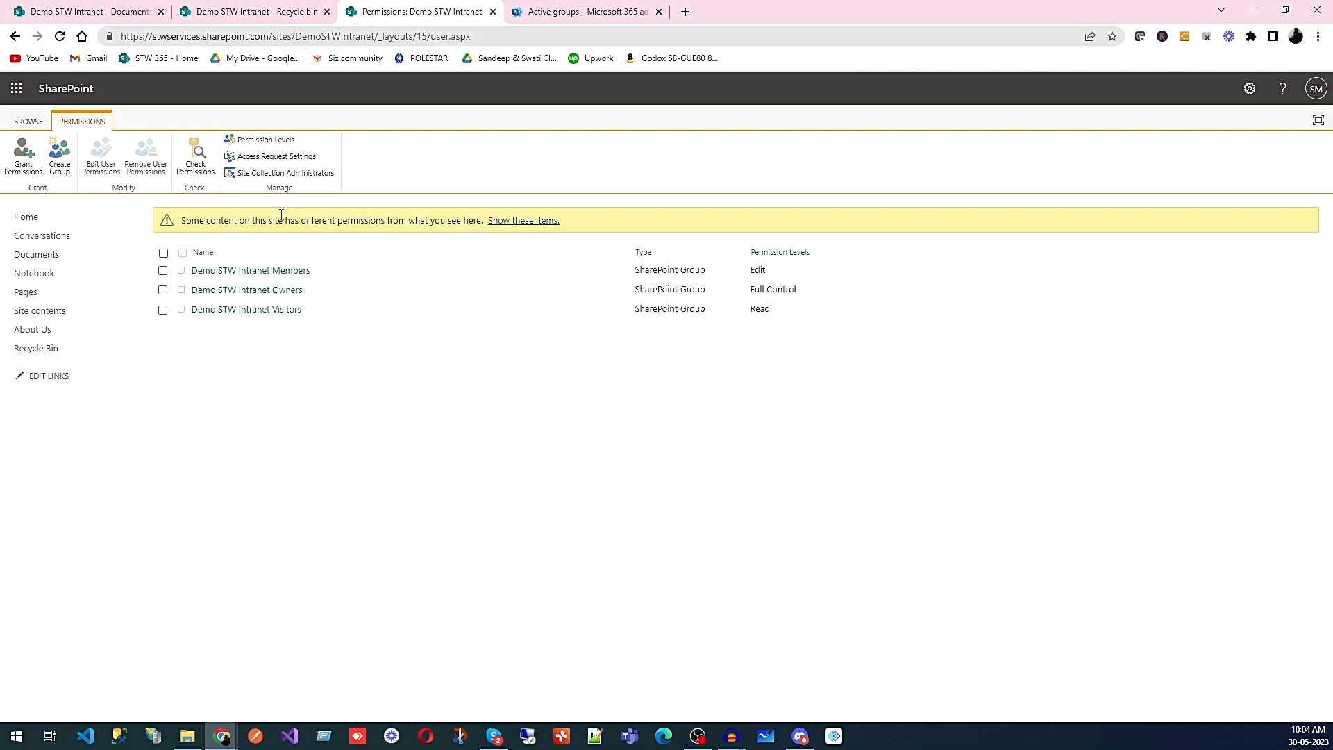
{"action": "left_click", "coordinate": [547, 12]}
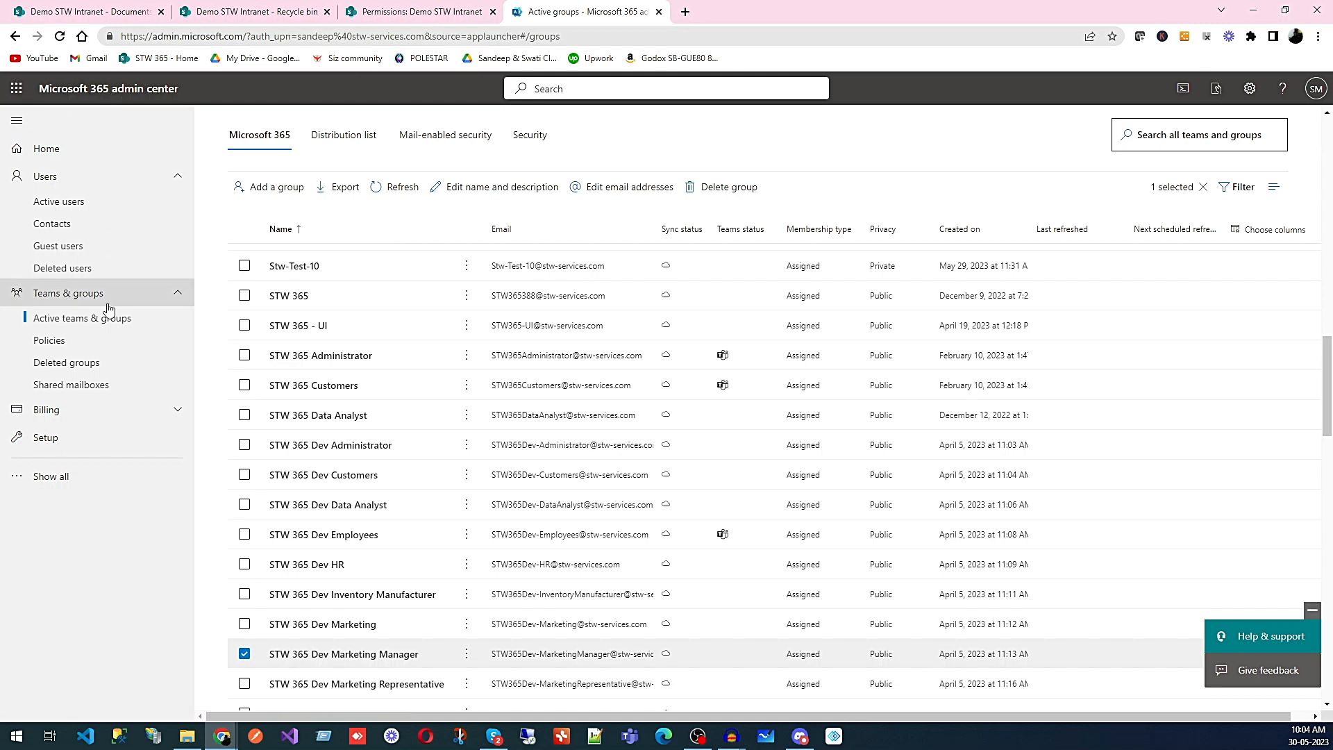
{"action": "left_click", "coordinate": [417, 11]}
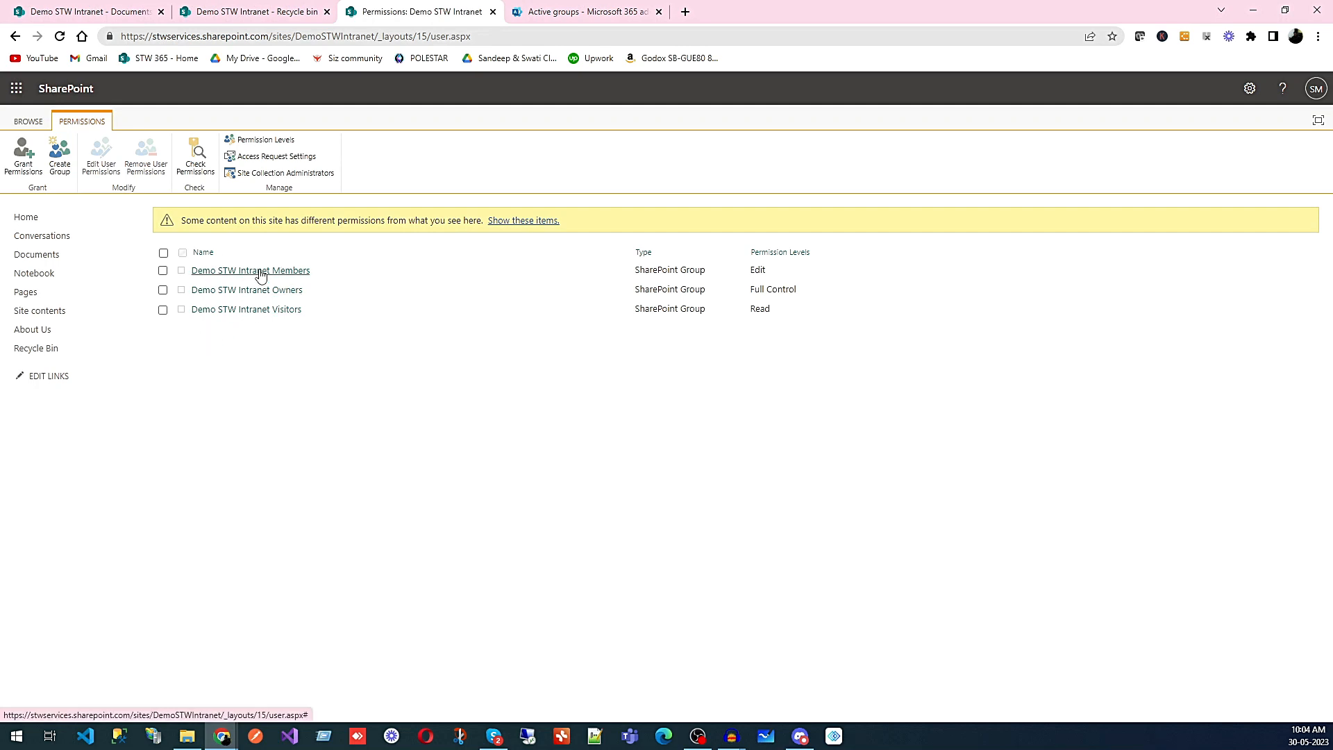
{"action": "left_click", "coordinate": [562, 12]}
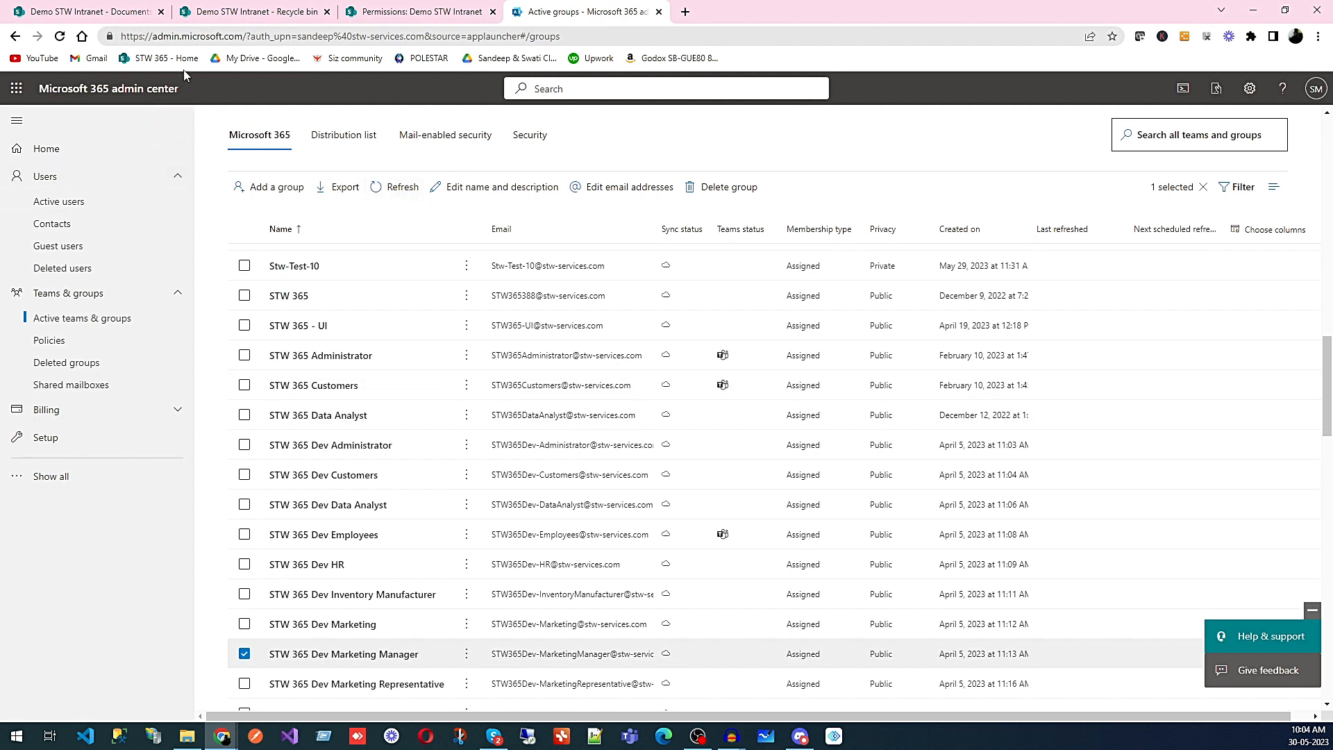
{"action": "left_click", "coordinate": [420, 12]}
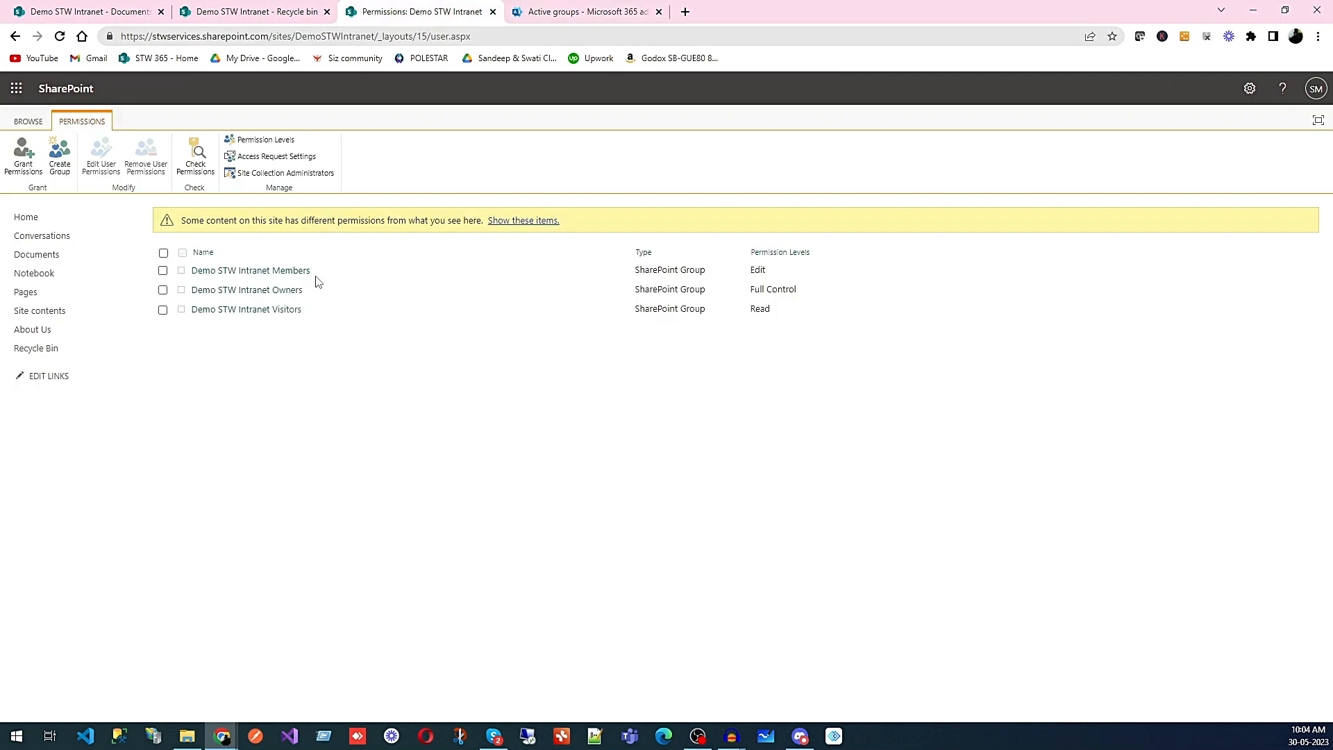
Add STW 365 Administrator Members to the Demo STW Intranet Owners group and share the site with them
{"action": "left_click", "coordinate": [248, 290]}
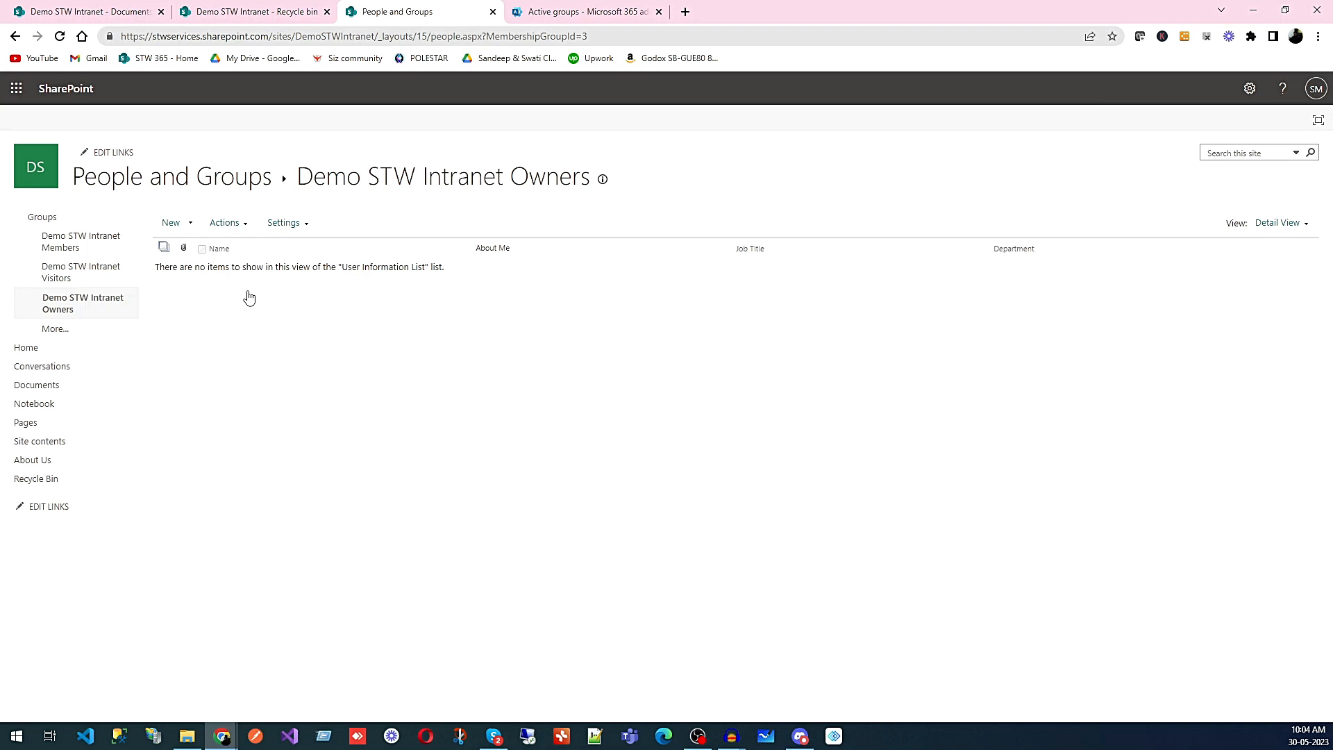
{"action": "left_click", "coordinate": [189, 224]}
{"action": "left_click", "coordinate": [208, 243]}
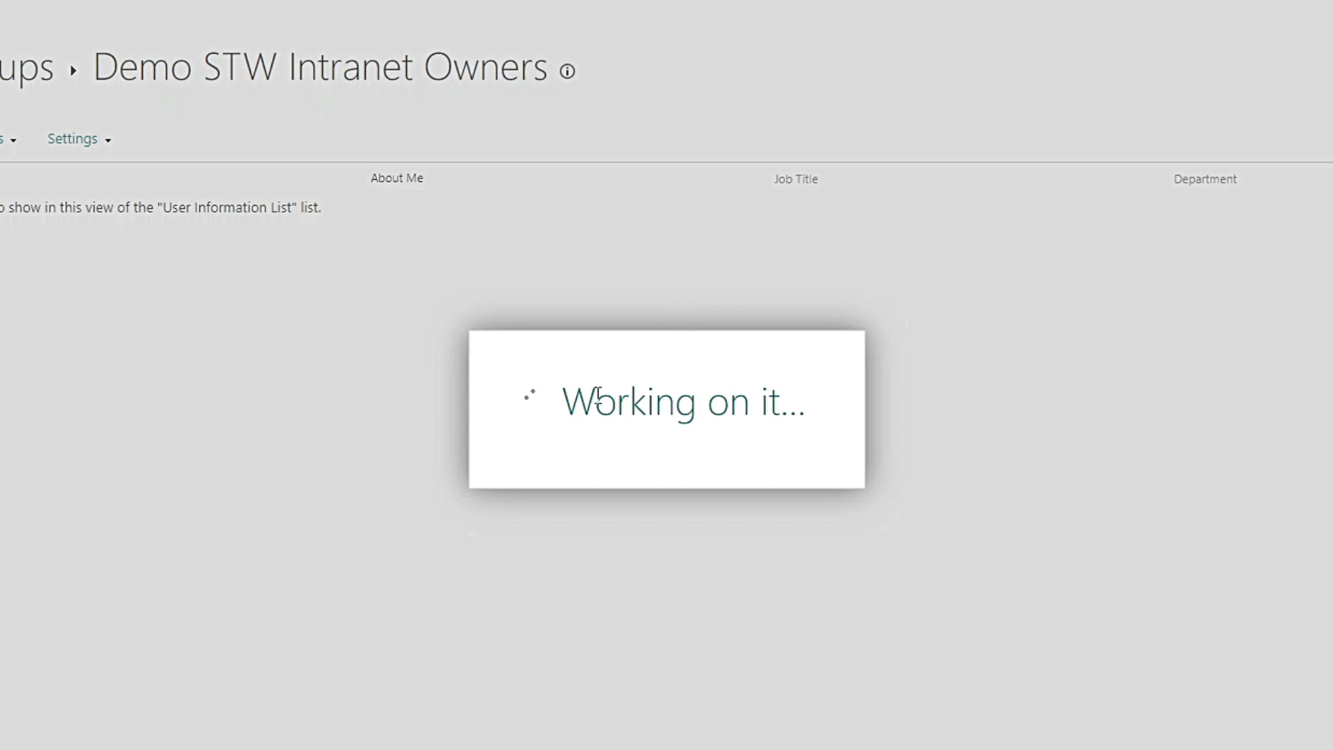
{"action": "left_click", "coordinate": [584, 329]}
{"action": "type", "text": "stw"}
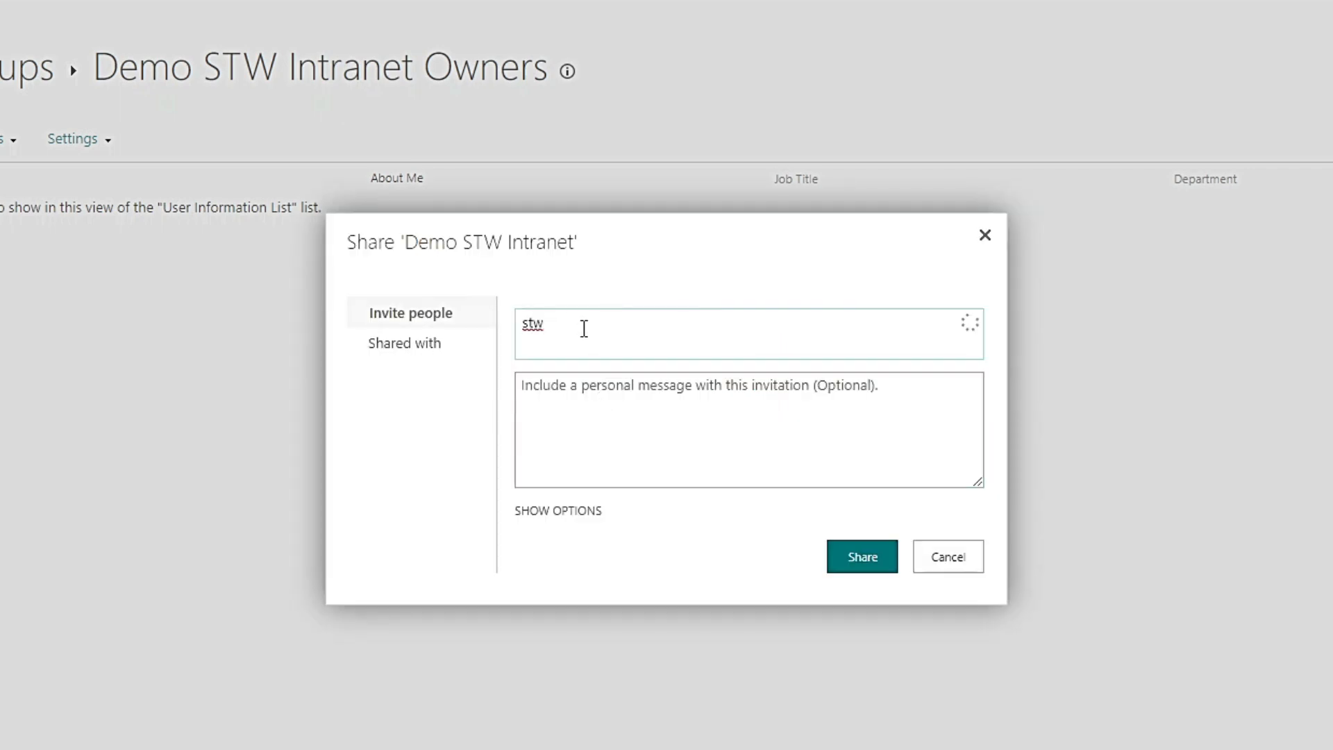
{"action": "type", "text": " 365"}
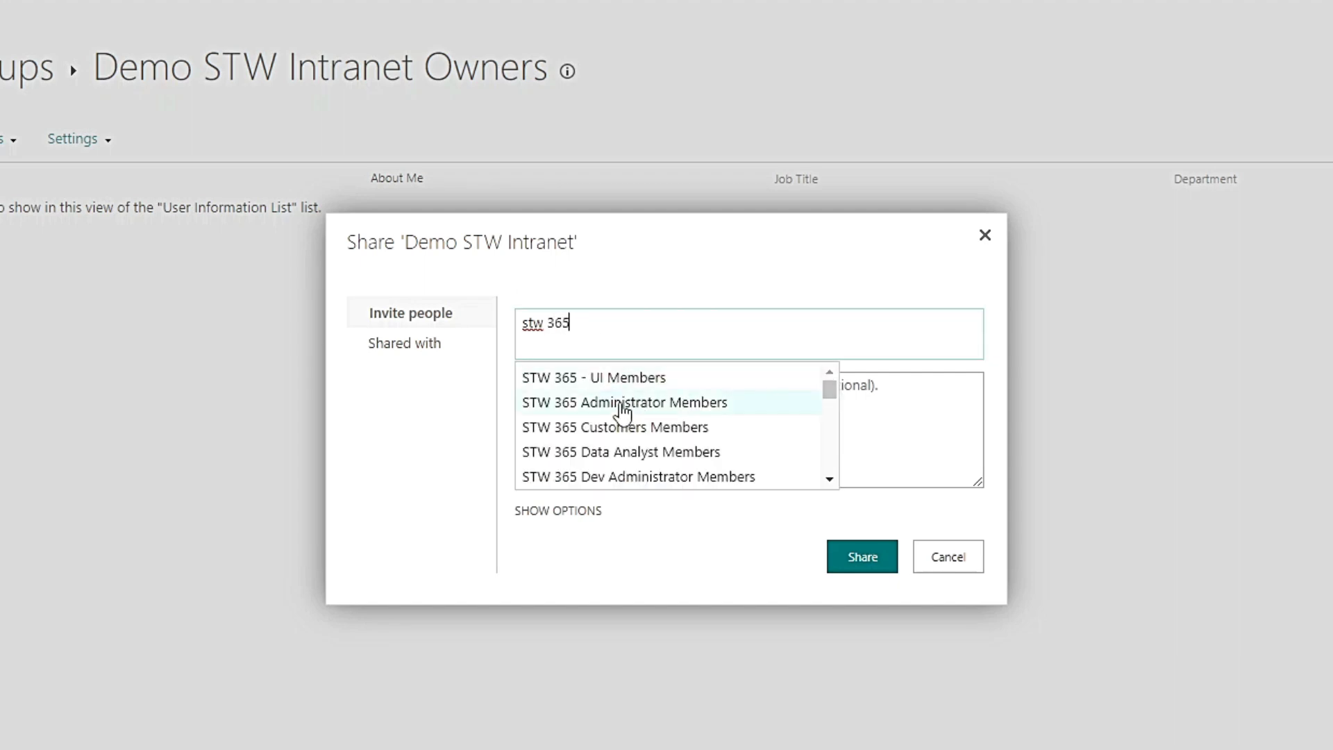
{"action": "left_click", "coordinate": [623, 402]}
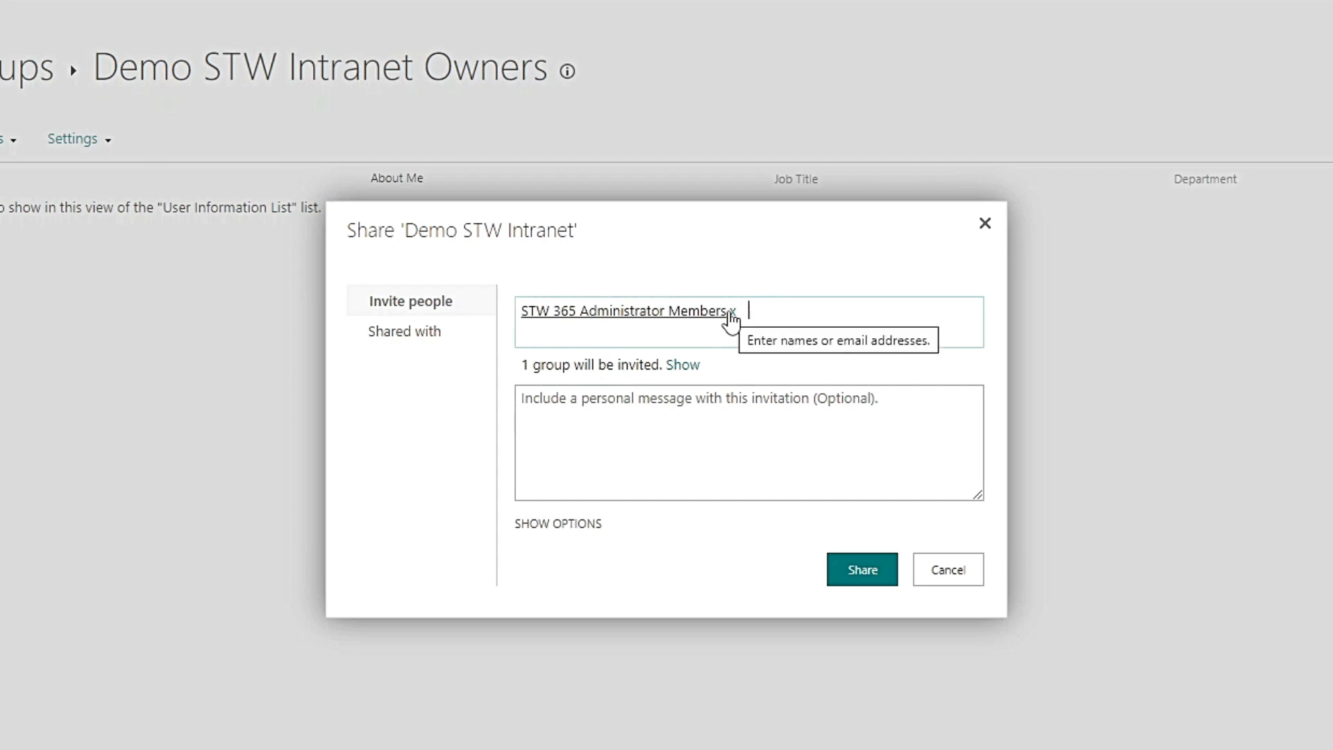
{"action": "left_click", "coordinate": [862, 569]}
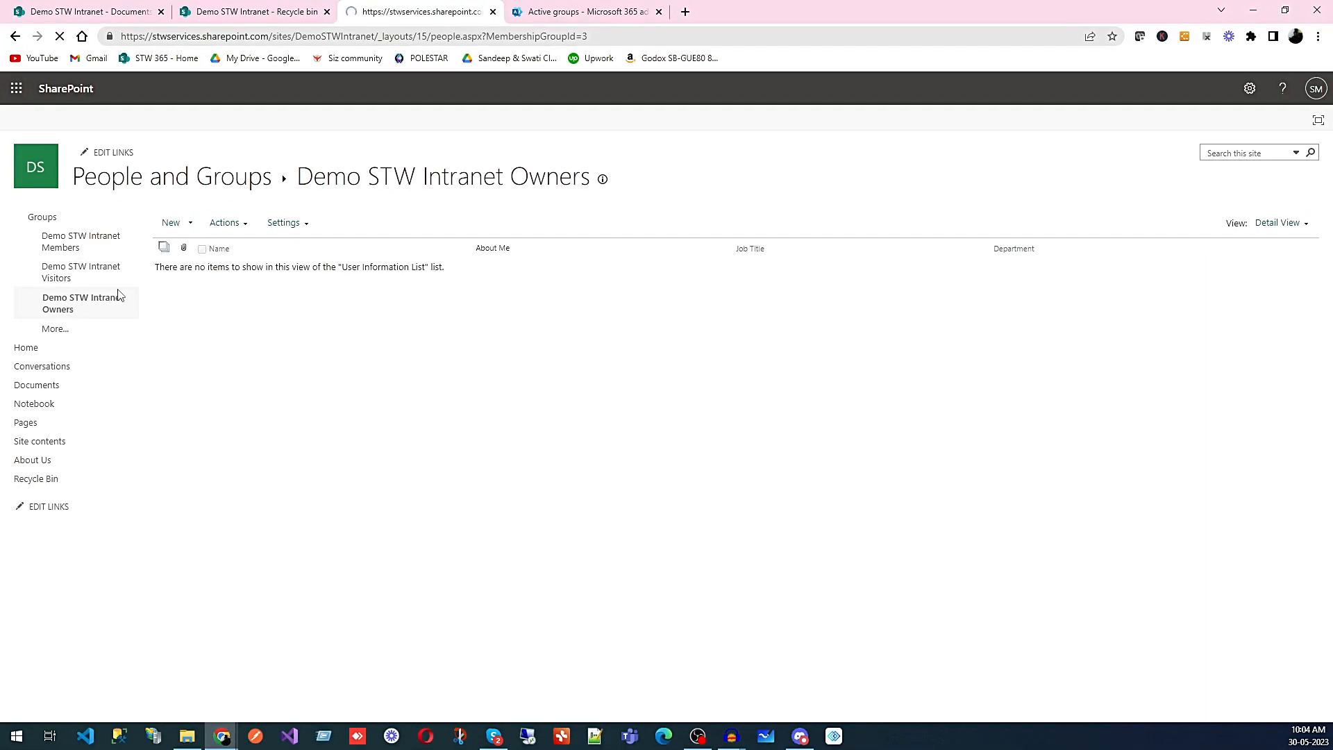
Add STW 365 External Members to the Demo STW Intranet Visitors group and share the site with them
{"action": "left_click", "coordinate": [90, 274]}
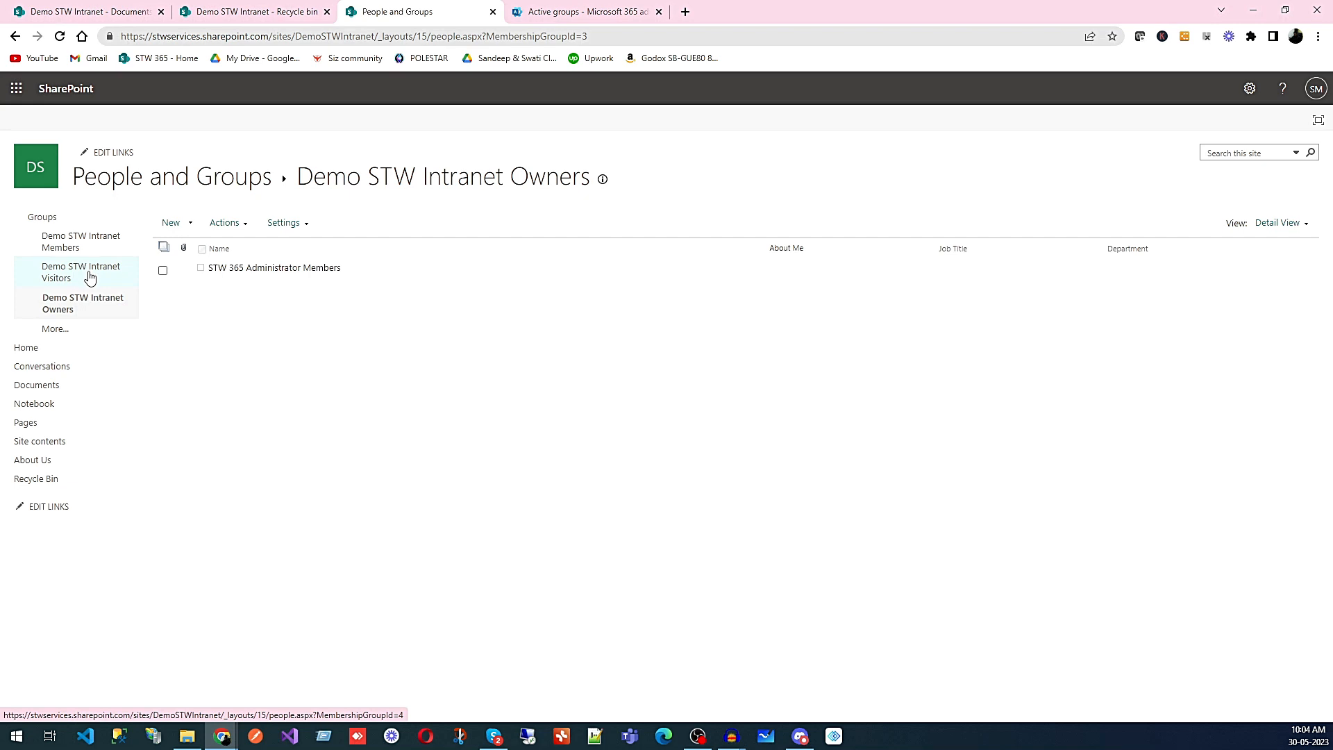
{"action": "left_click", "coordinate": [188, 223]}
{"action": "left_click", "coordinate": [214, 260]}
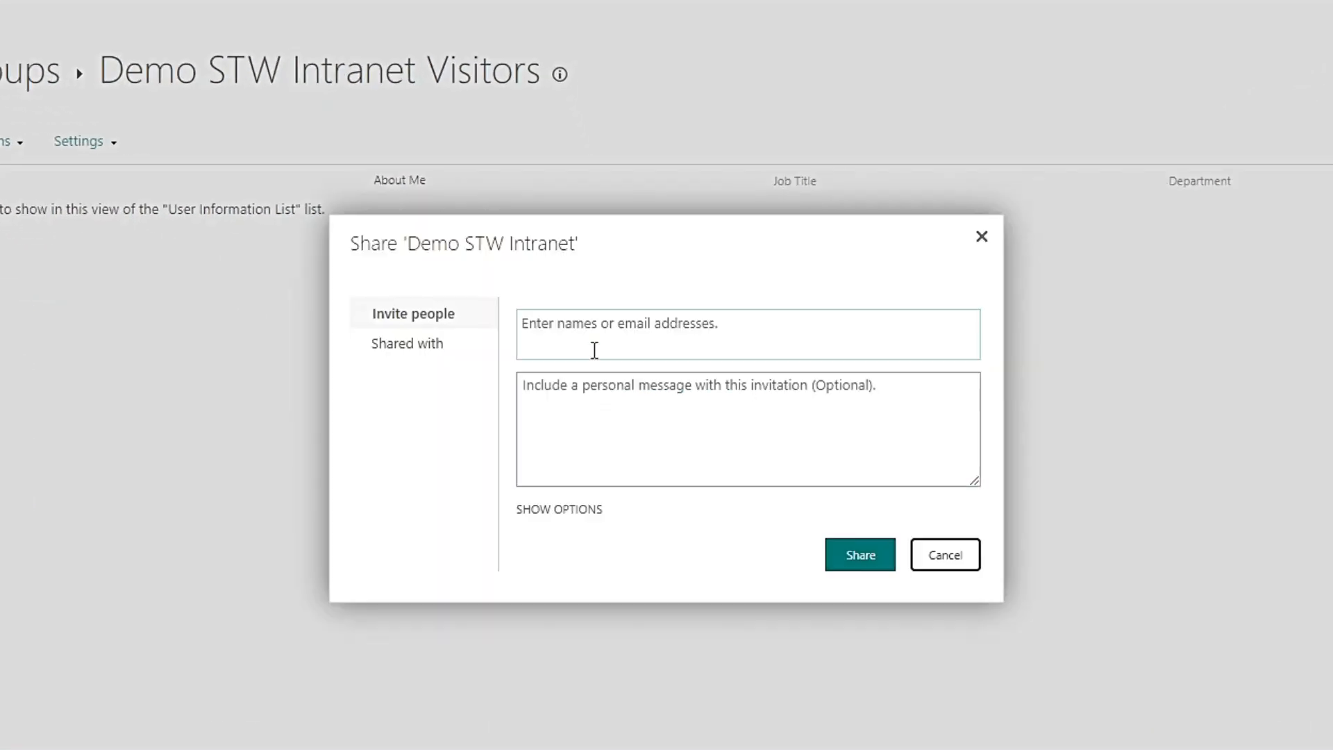
{"action": "left_click", "coordinate": [614, 343]}
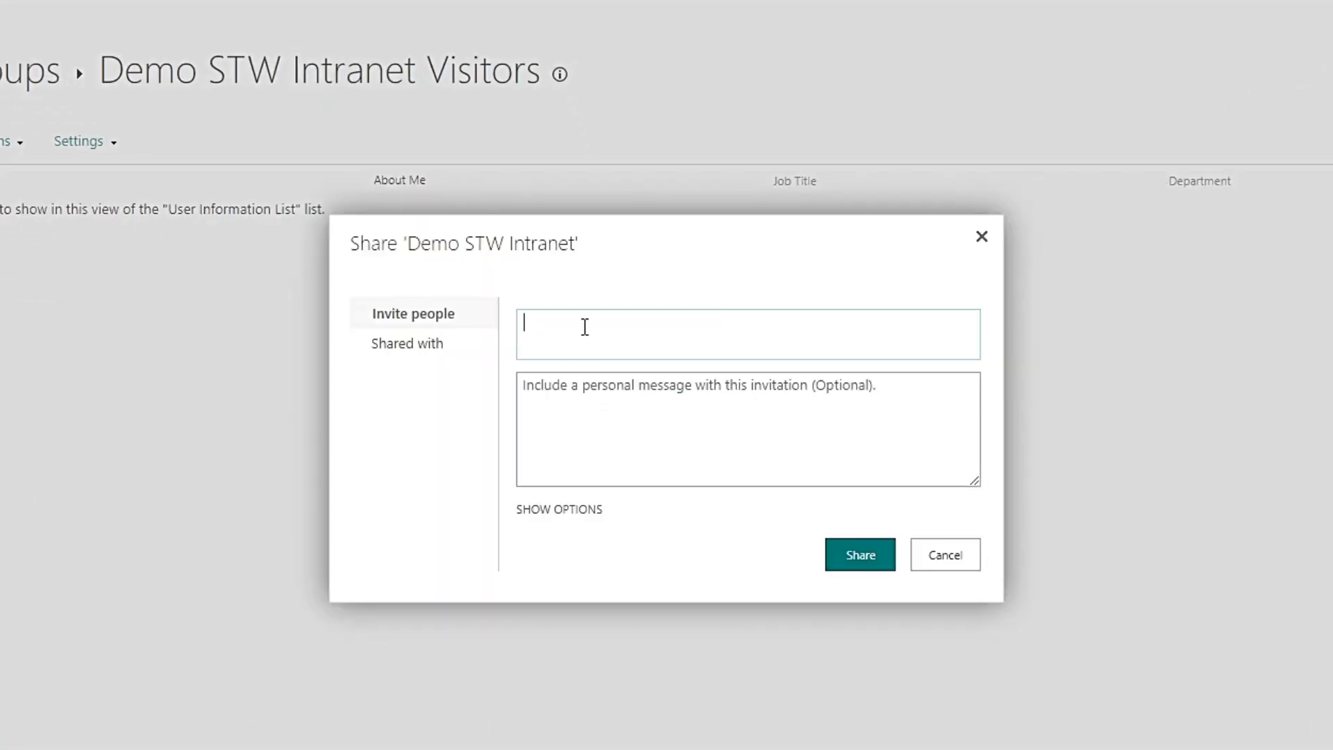
{"action": "type", "text": "stw 365"}
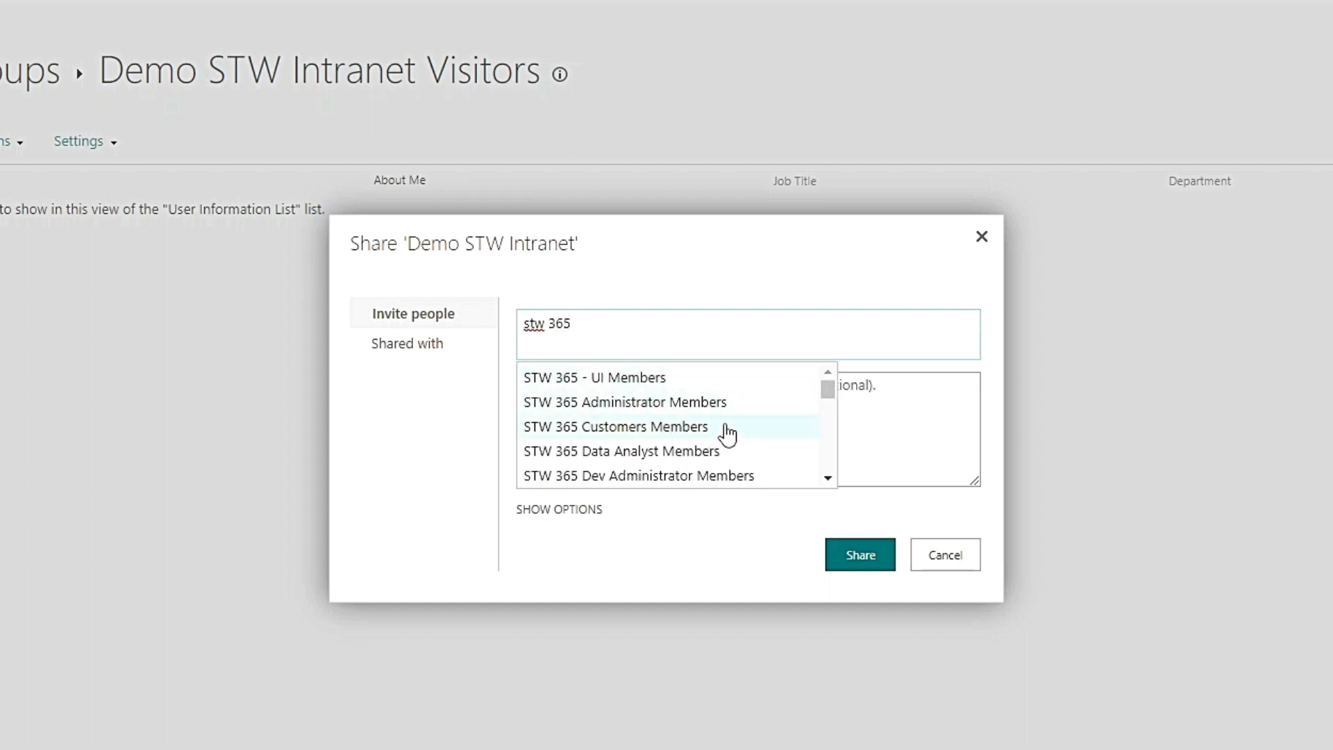
{"action": "scroll", "coordinate": [724, 435], "scroll_direction": "down", "scroll_amount": 2}
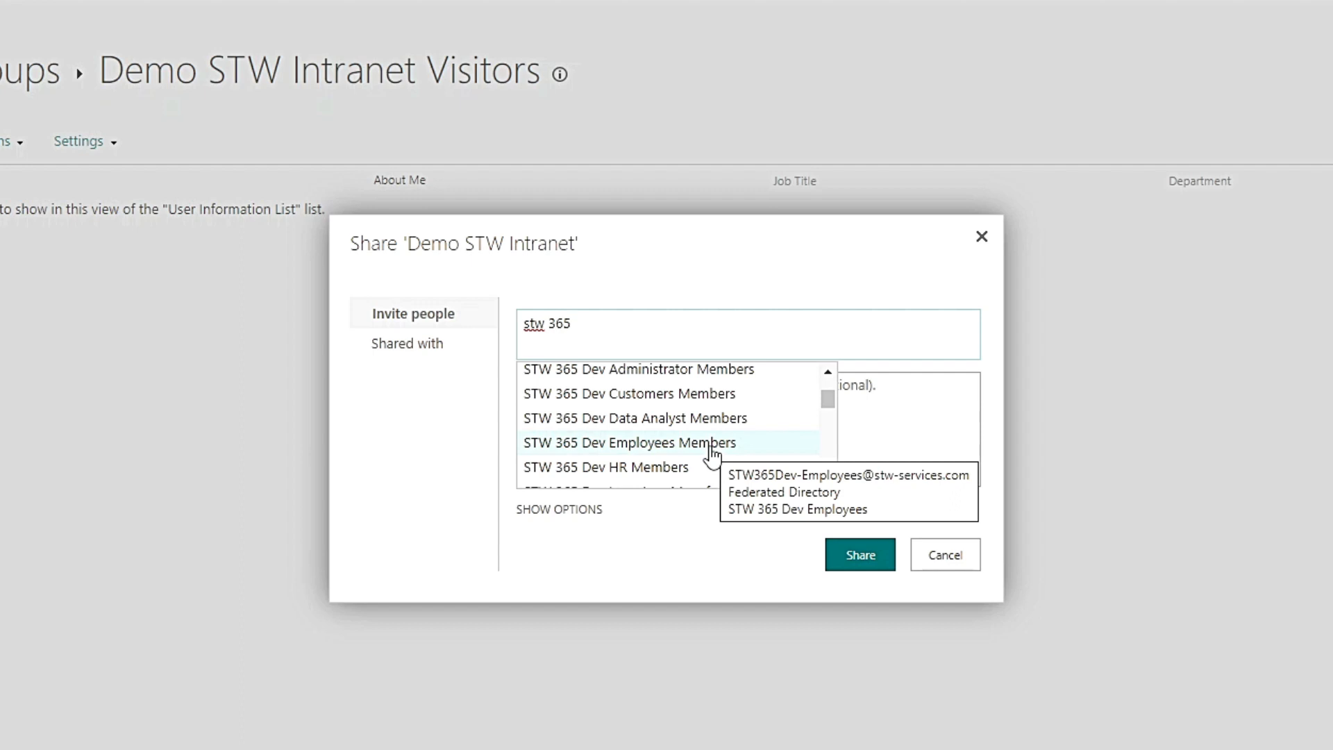
{"action": "scroll", "coordinate": [711, 452], "scroll_direction": "down", "scroll_amount": 3}
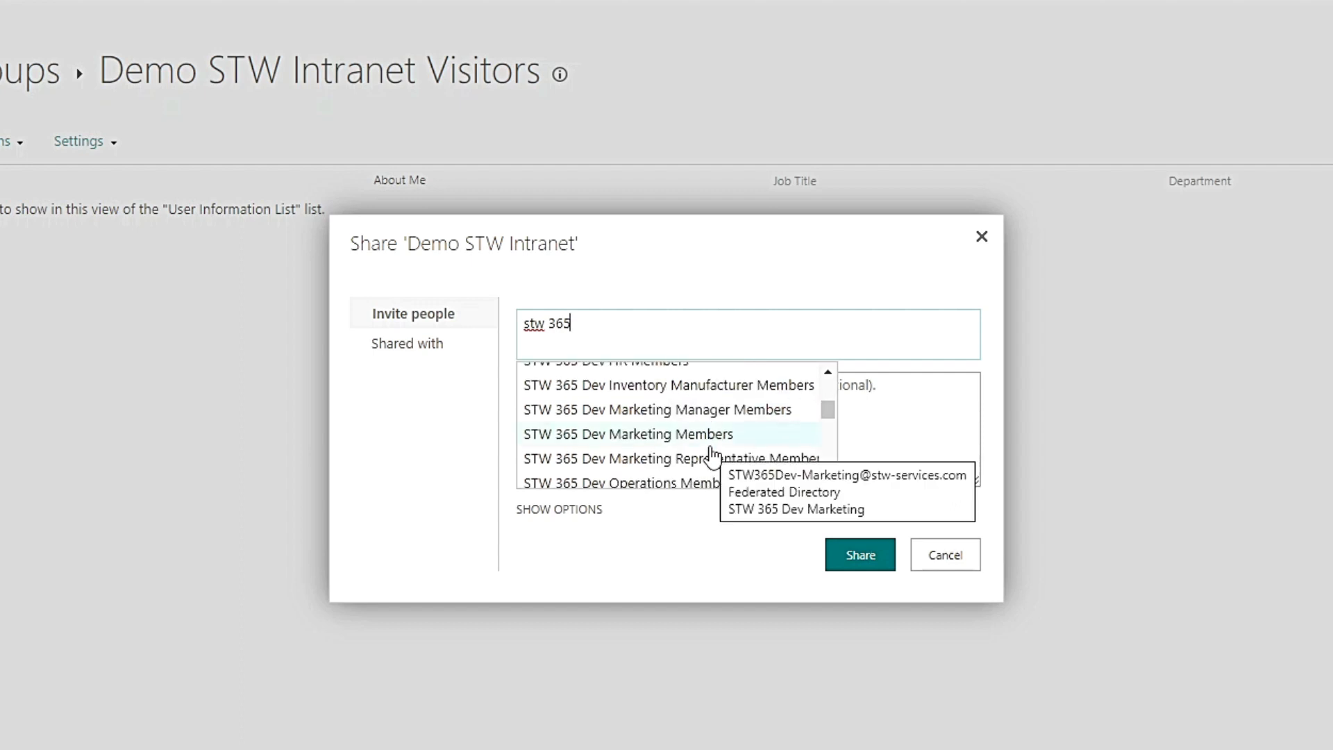
{"action": "type", "text": "ex"}
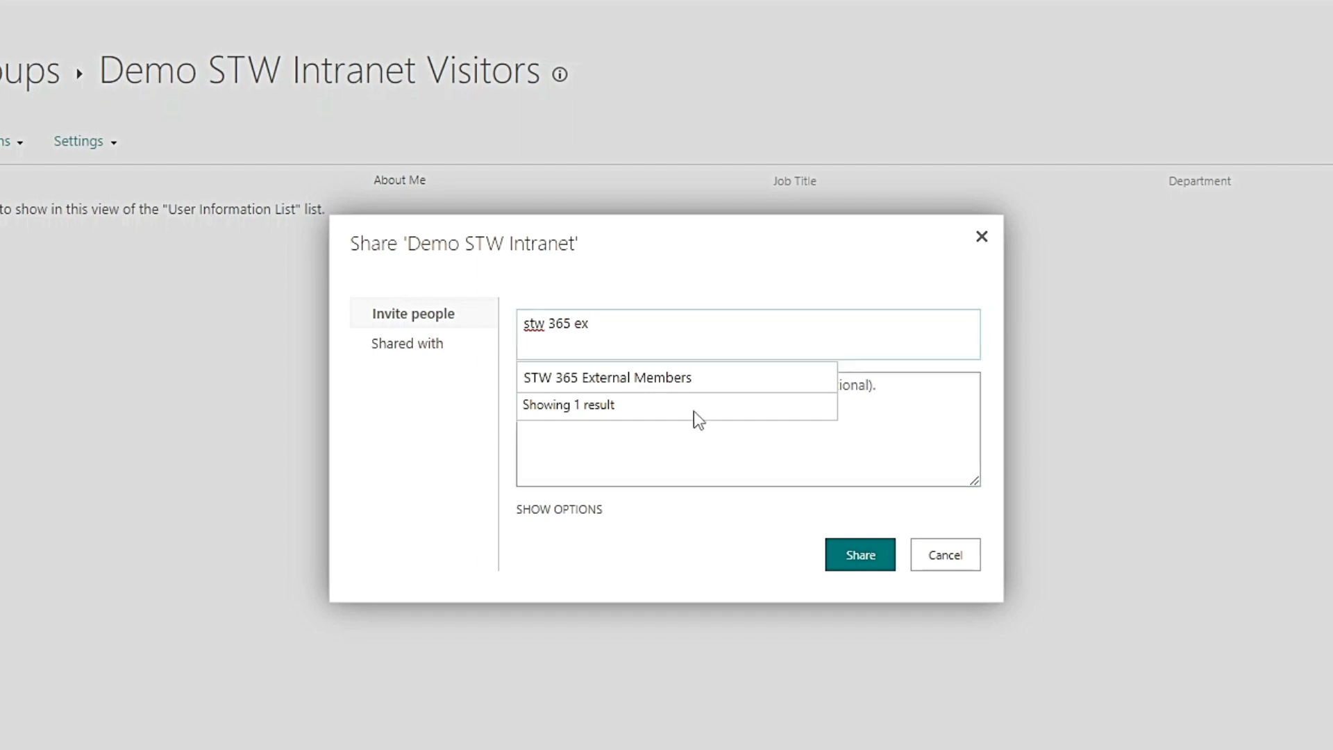
{"action": "left_click", "coordinate": [652, 381]}
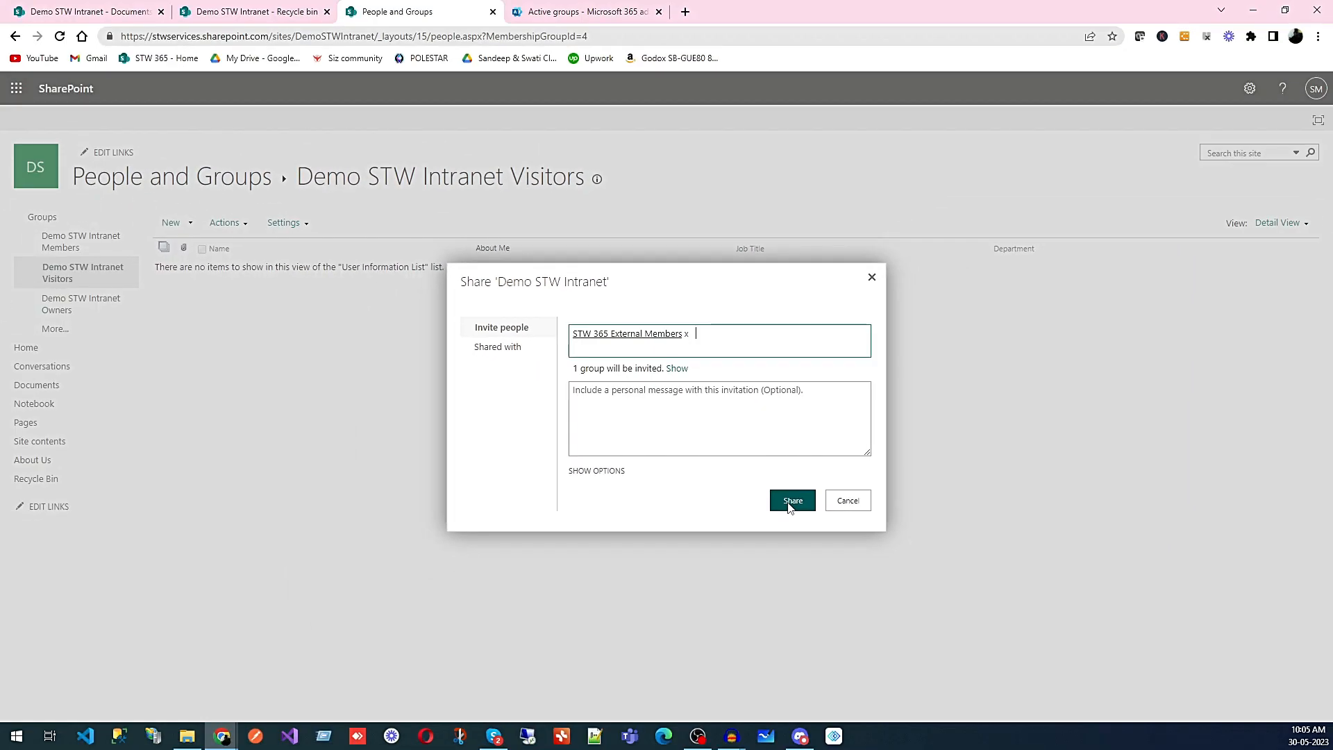
{"action": "left_click", "coordinate": [789, 504]}
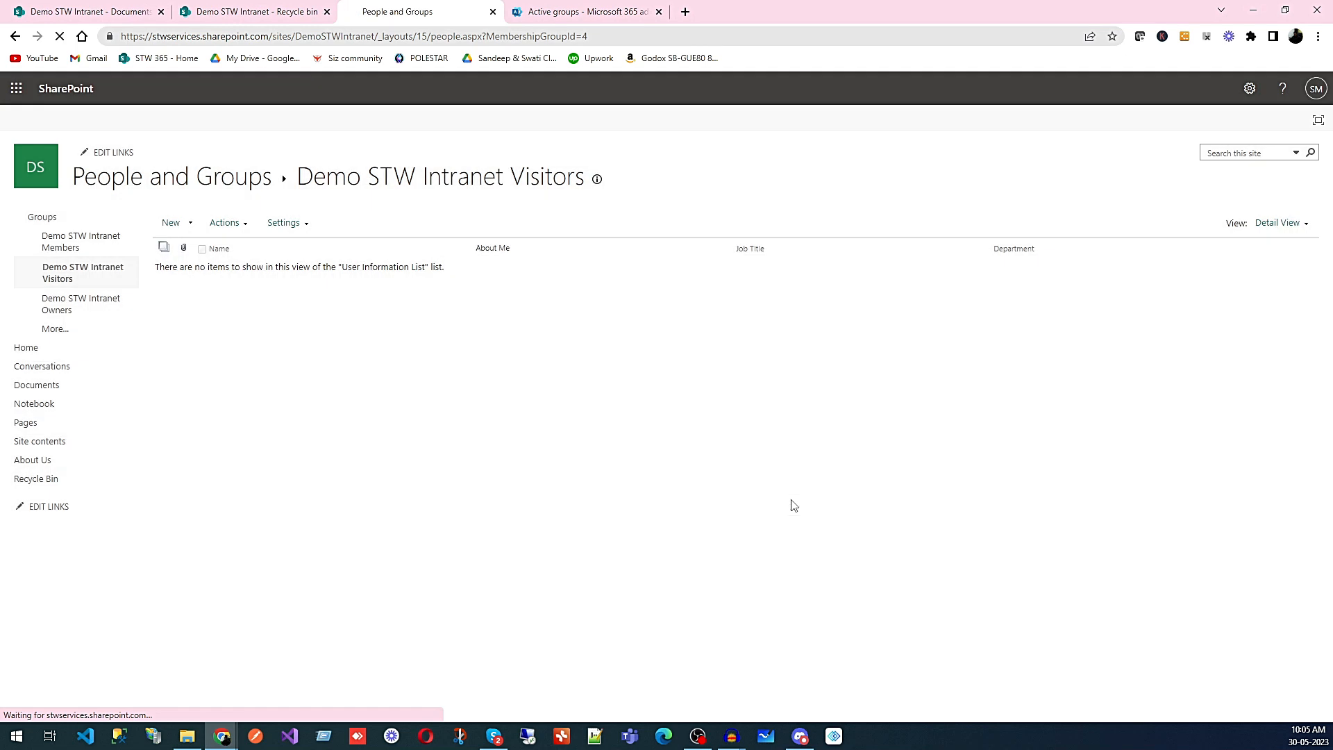
Add STW 365 Employees Members to the Demo STW Intranet Members group and share the site with them
{"action": "left_click", "coordinate": [97, 239]}
{"action": "left_click", "coordinate": [184, 223]}
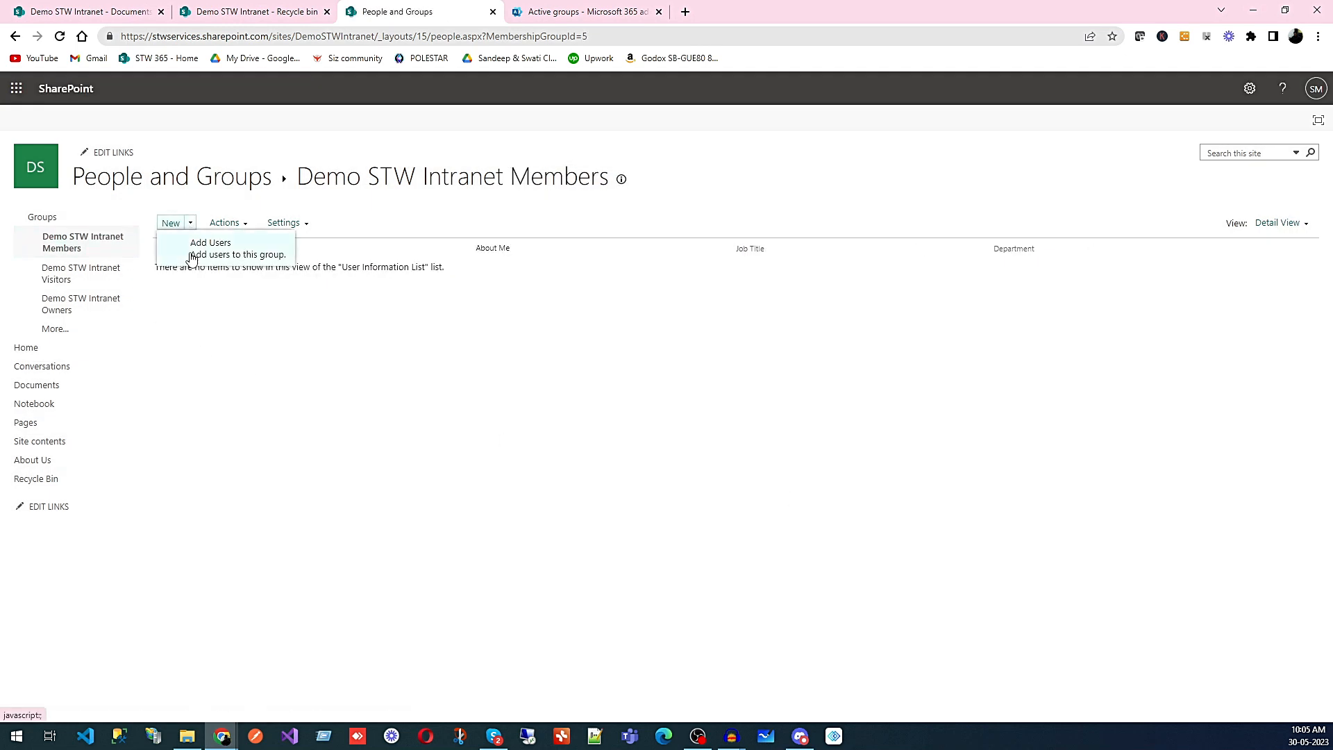
{"action": "left_click", "coordinate": [195, 257]}
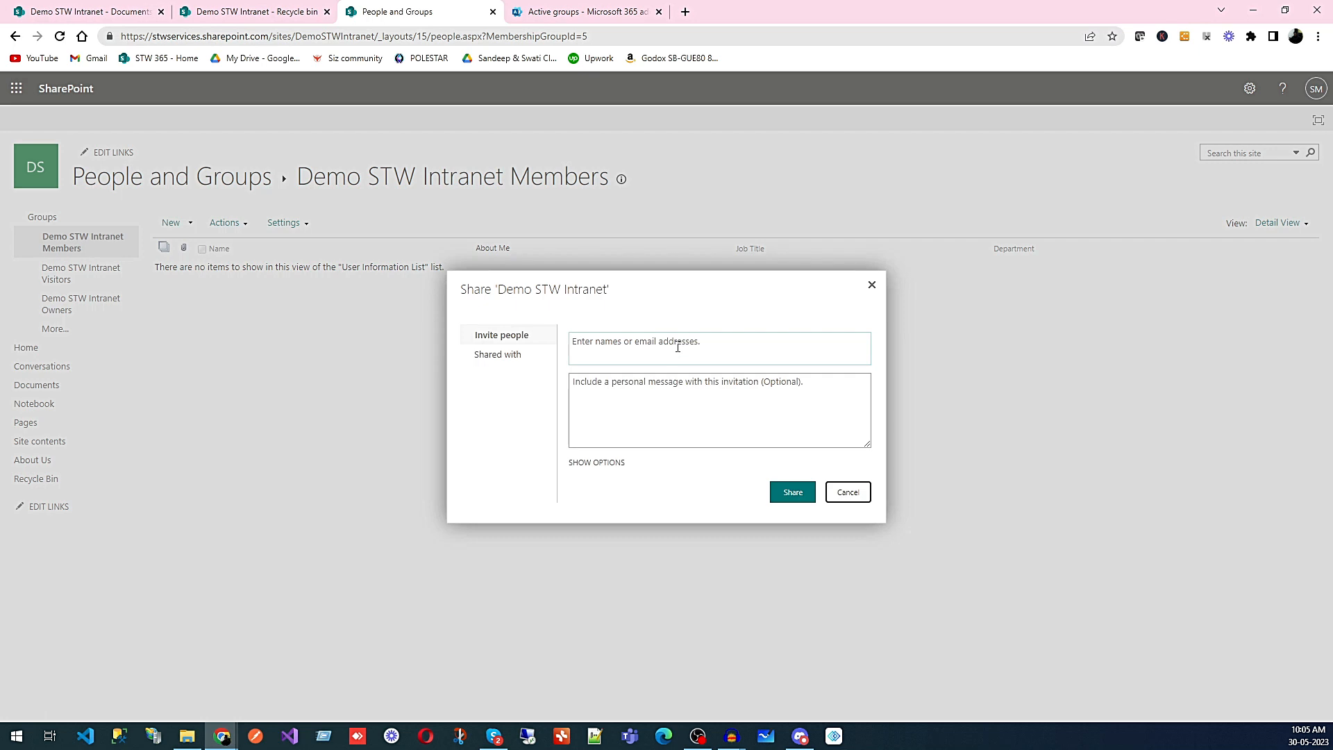
{"action": "left_click", "coordinate": [617, 350]}
{"action": "type", "text": "stw"}
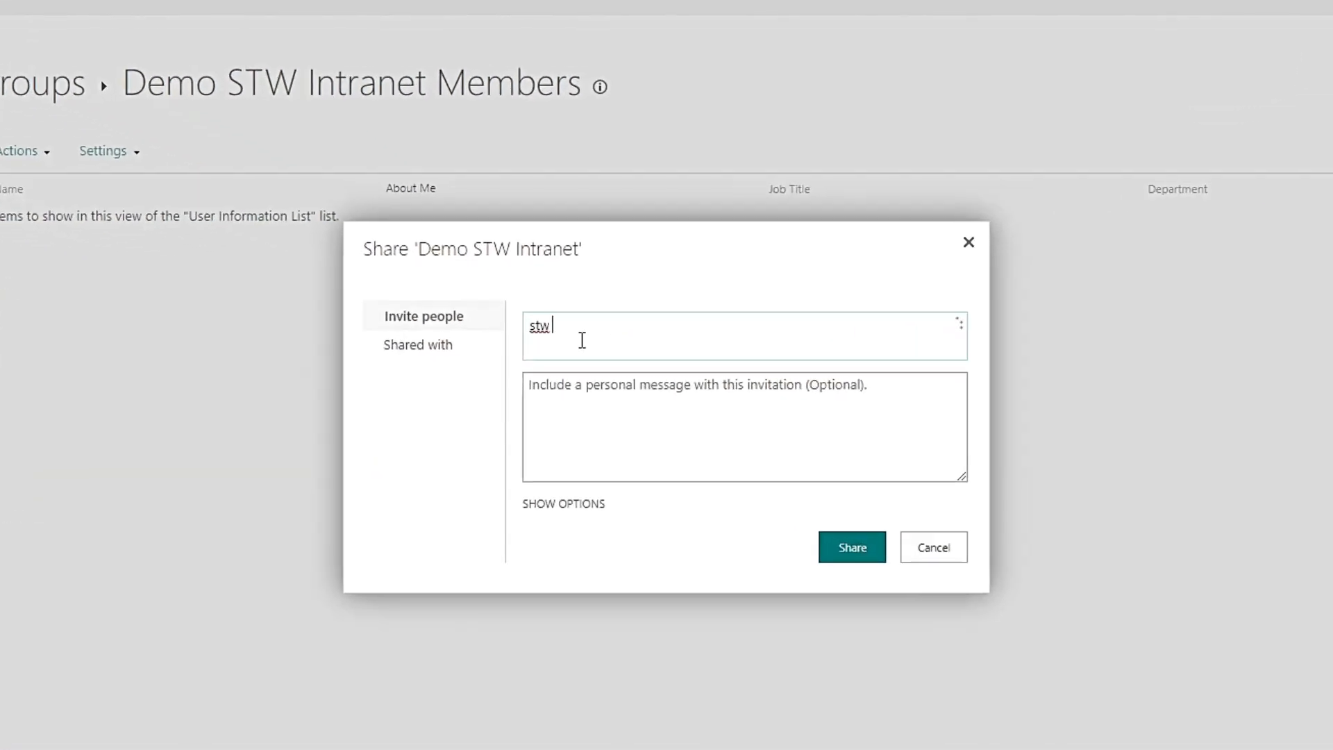
{"action": "type", "text": " 365"}
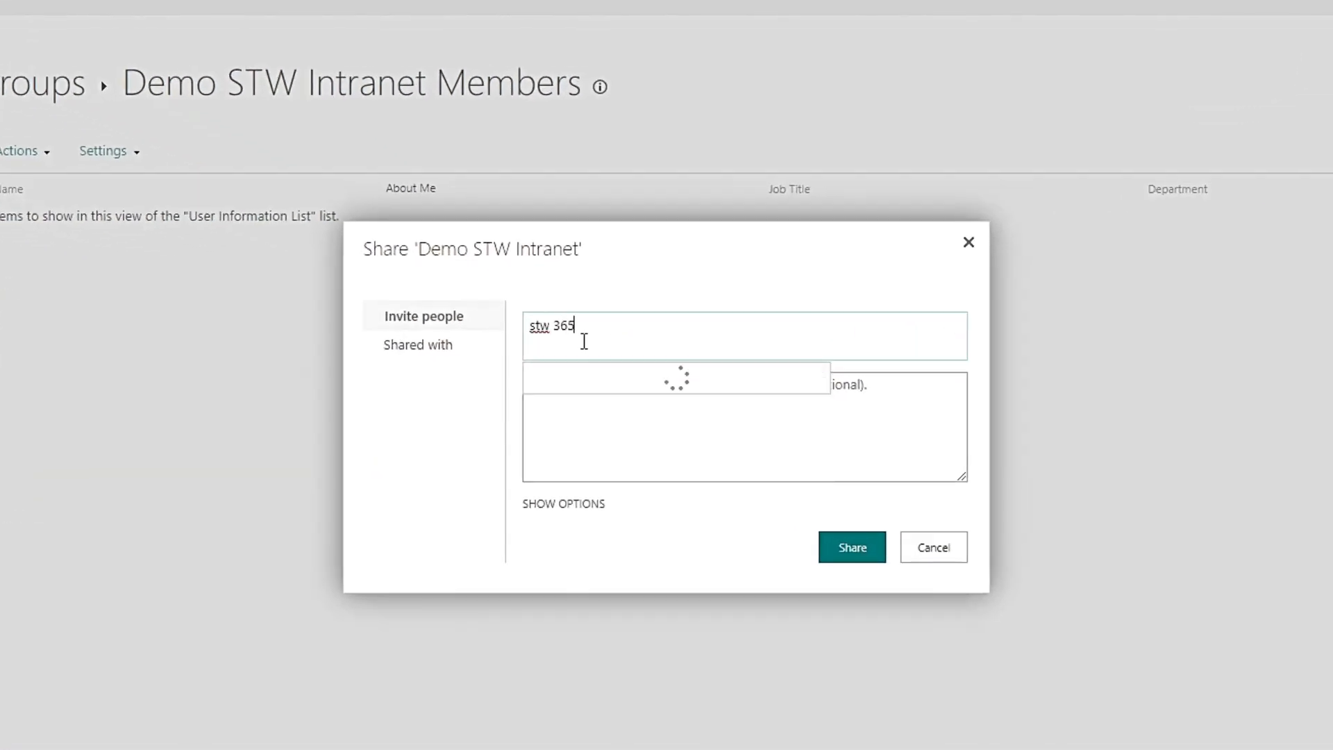
{"action": "type", "text": " e"}
{"action": "left_click", "coordinate": [642, 405]}
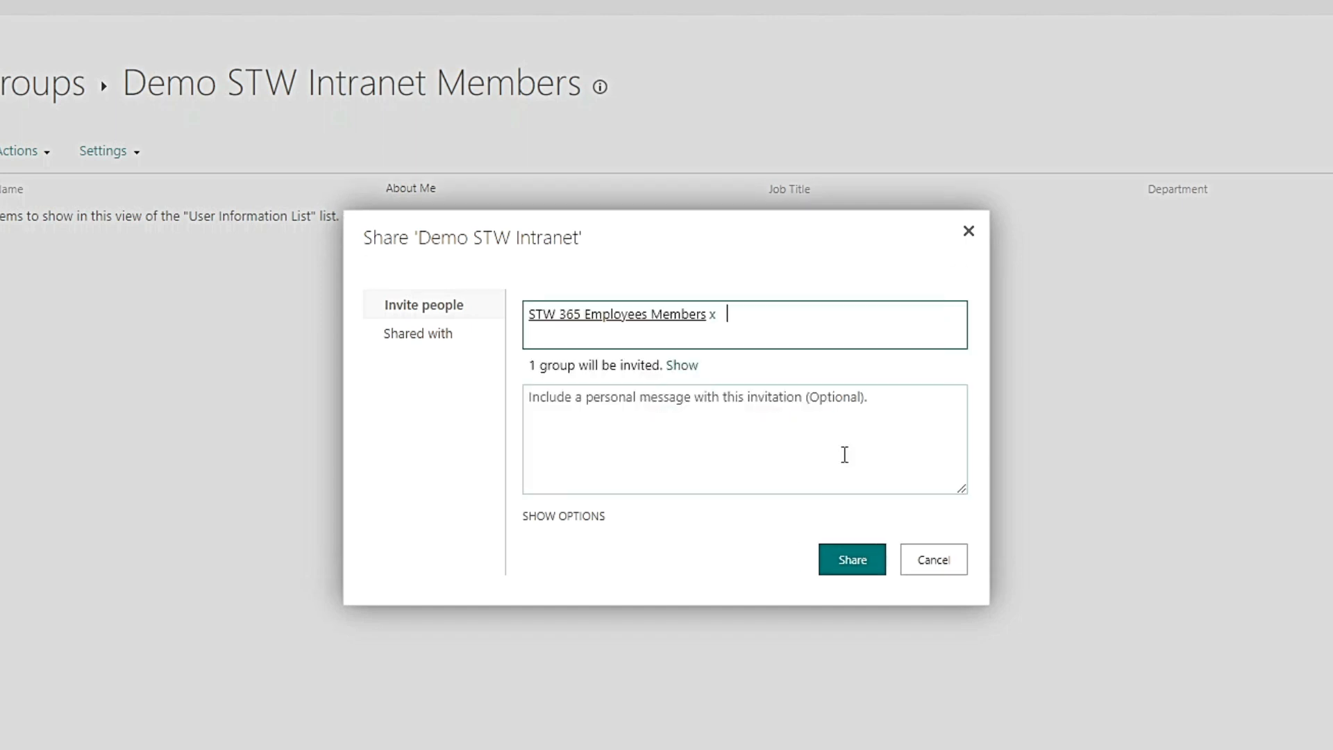
{"action": "left_click", "coordinate": [859, 559]}
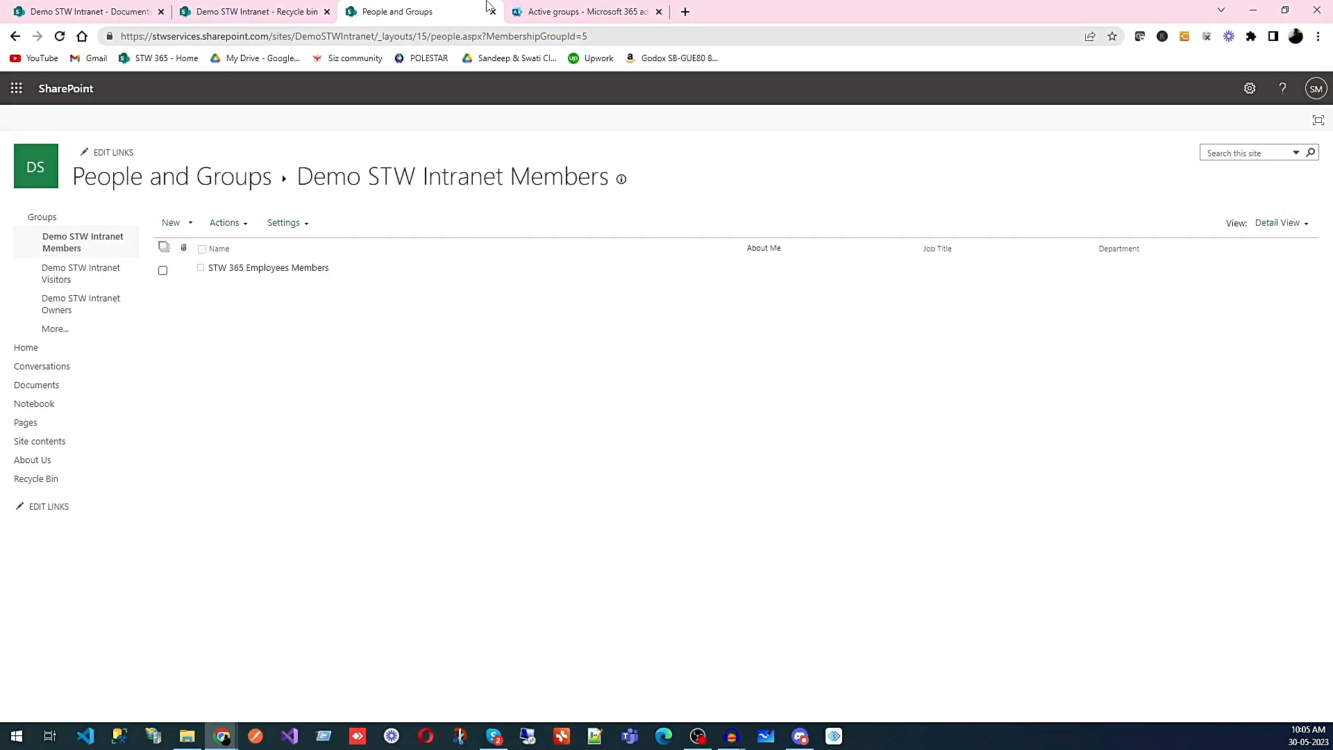
{"action": "left_click", "coordinate": [585, 16]}
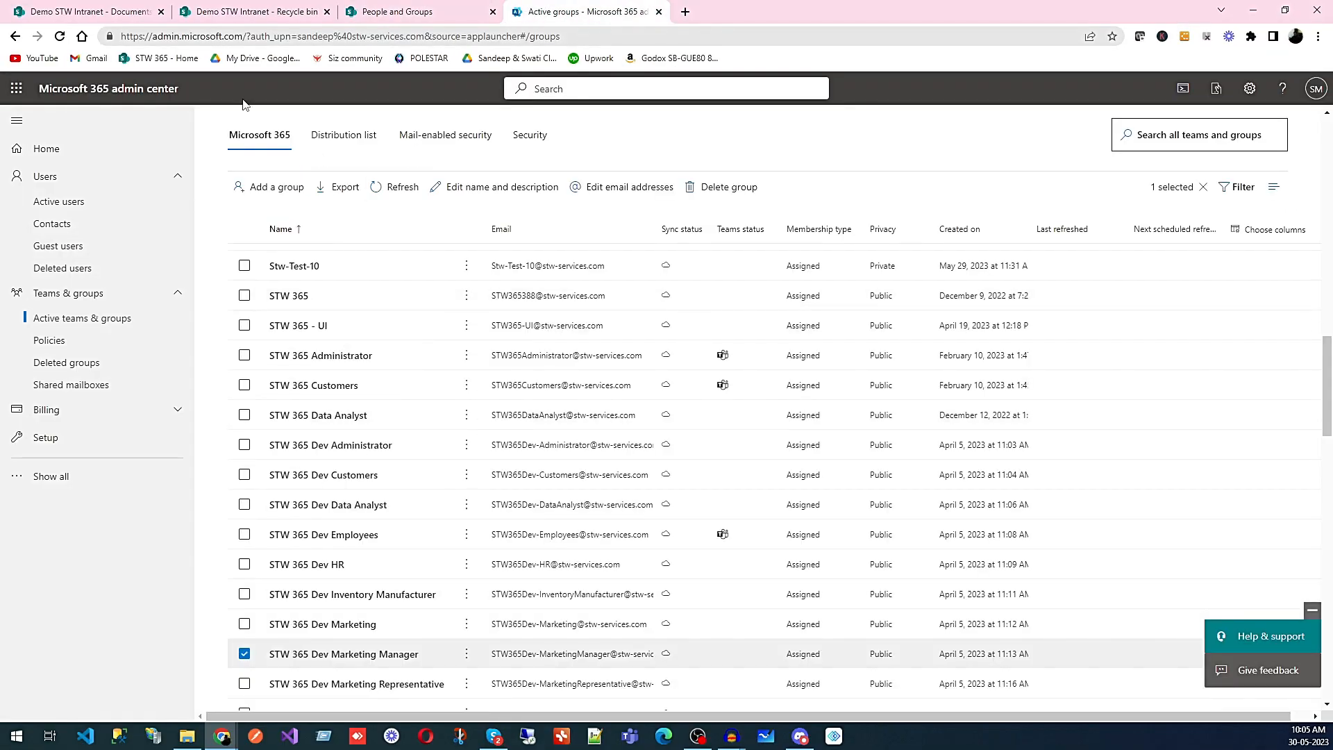
{"action": "left_click", "coordinate": [233, 13]}
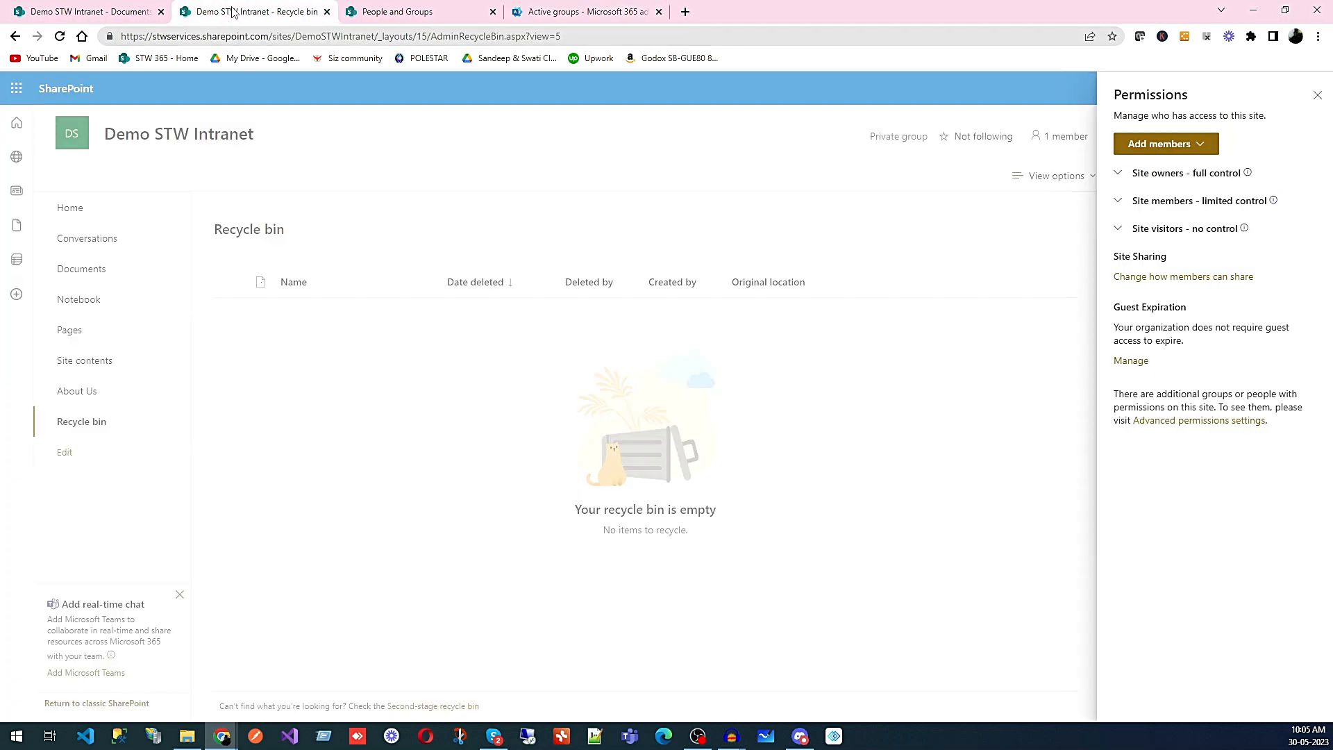
{"action": "left_click", "coordinate": [382, 14]}
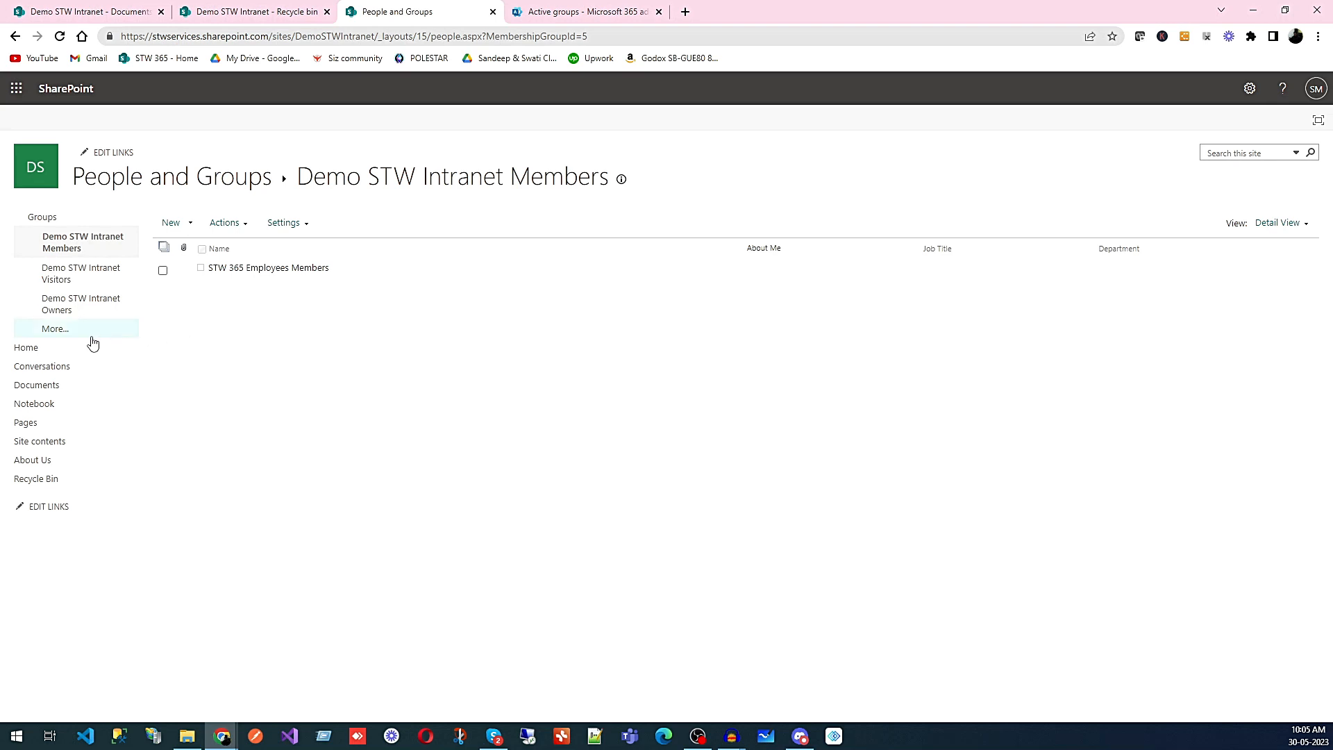
Return to the Demo STW Intranet home page and open the site's advanced permissions settings
{"action": "left_click", "coordinate": [26, 349]}
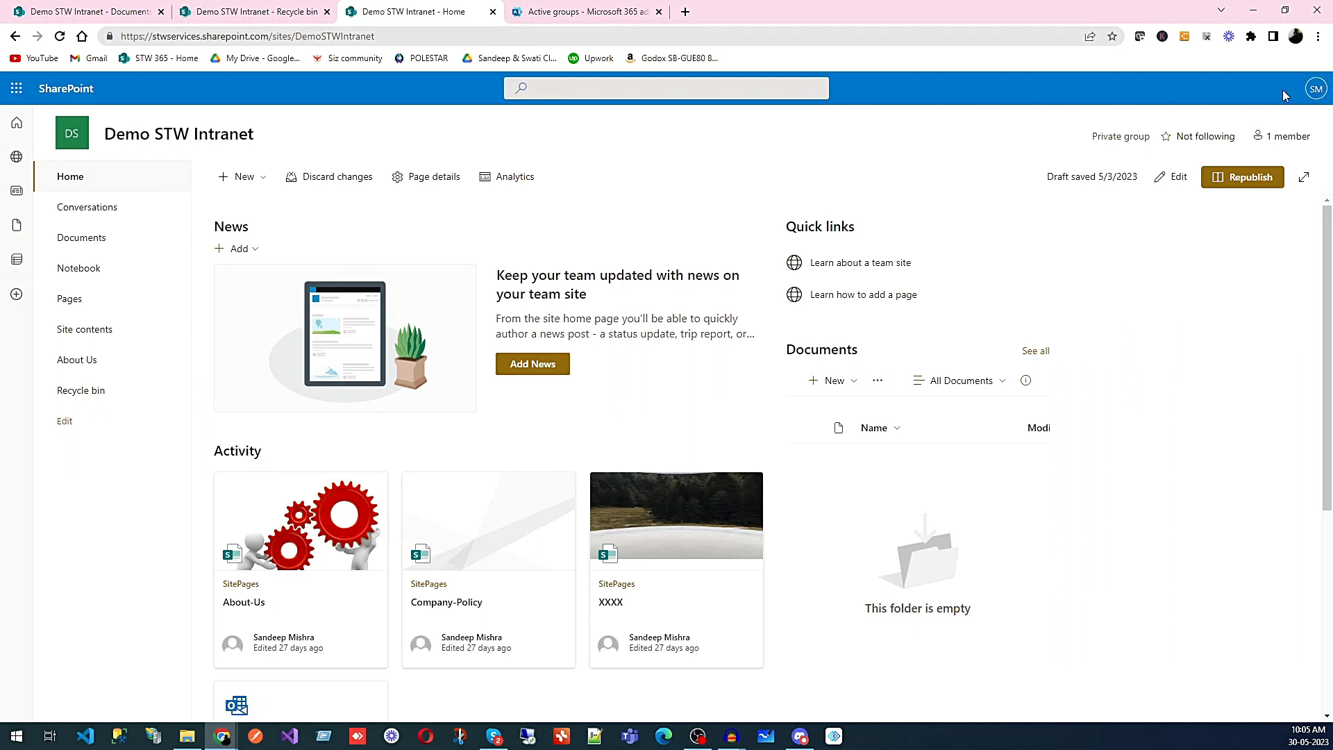
{"action": "left_click", "coordinate": [1281, 89]}
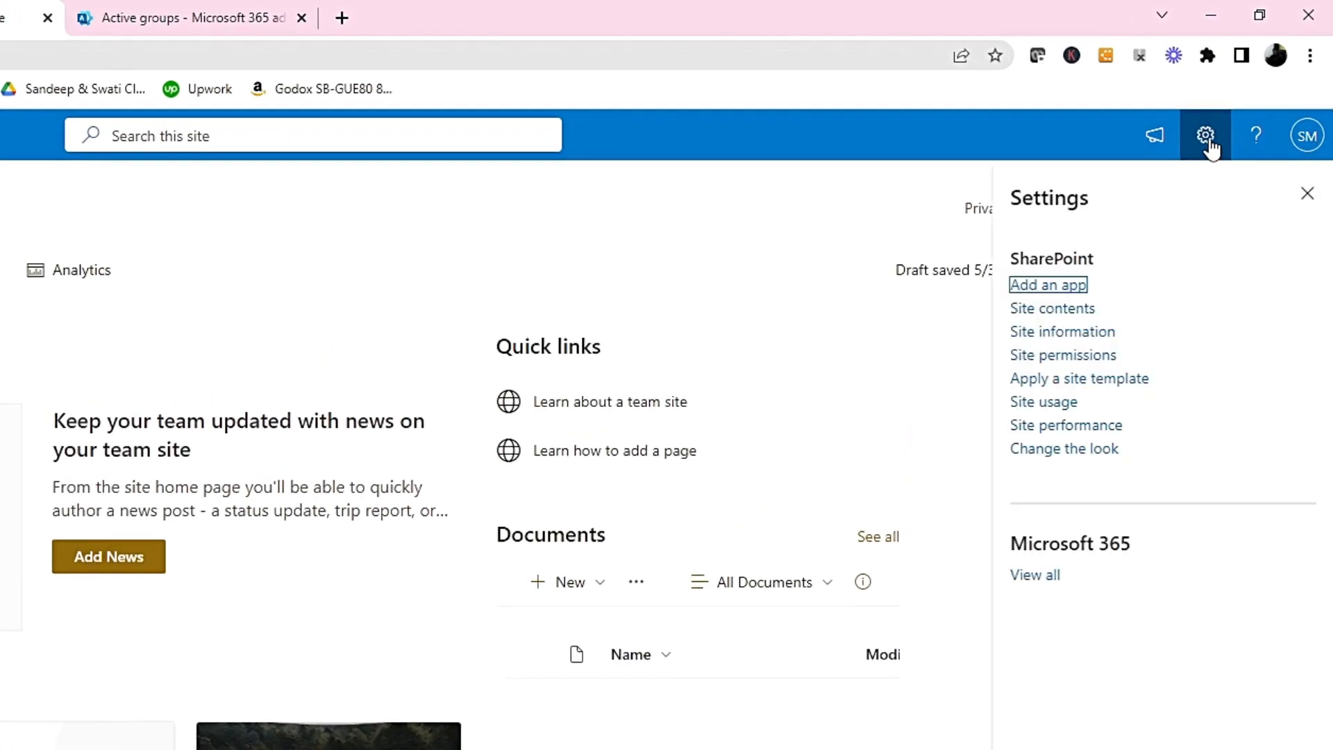
{"action": "left_click", "coordinate": [1077, 357]}
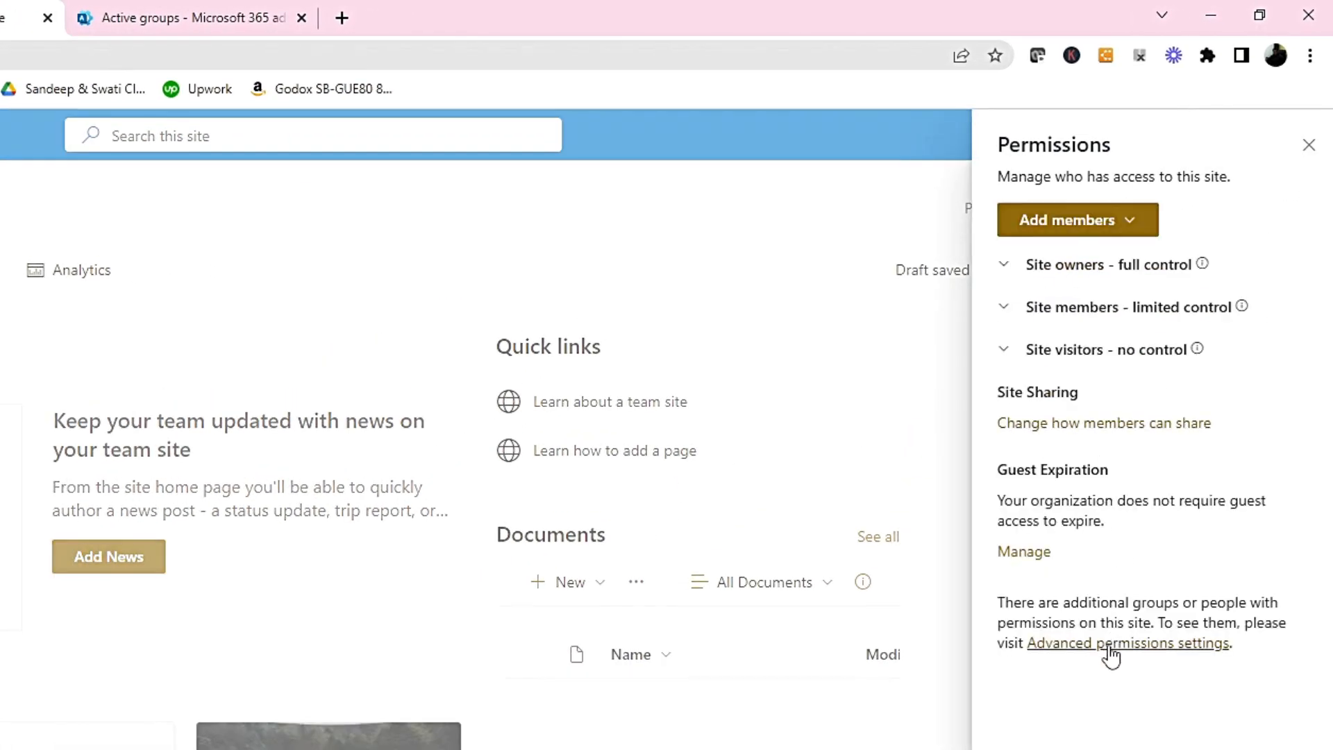
{"action": "left_click", "coordinate": [1110, 646]}
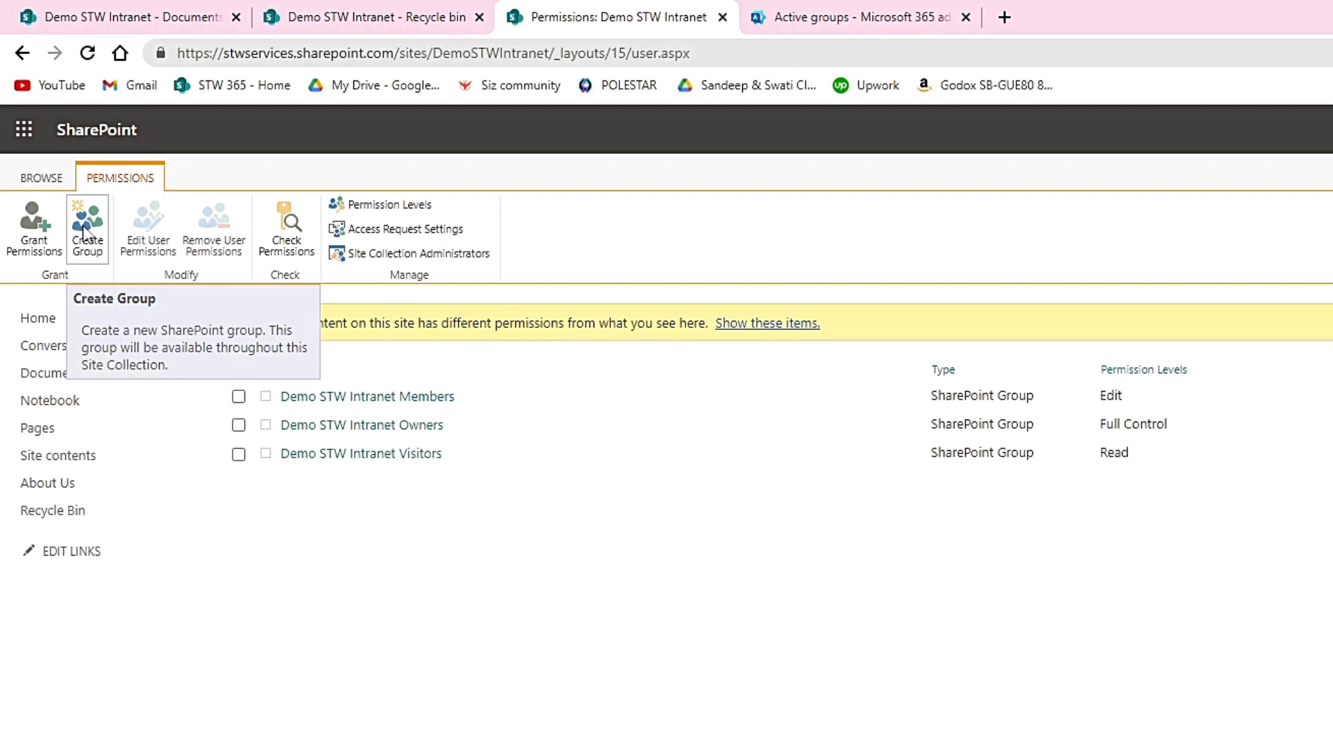
Create a SharePoint group named STW 365 Managers with the Contribute and Read permission levels on this site
{"action": "left_click", "coordinate": [85, 232]}
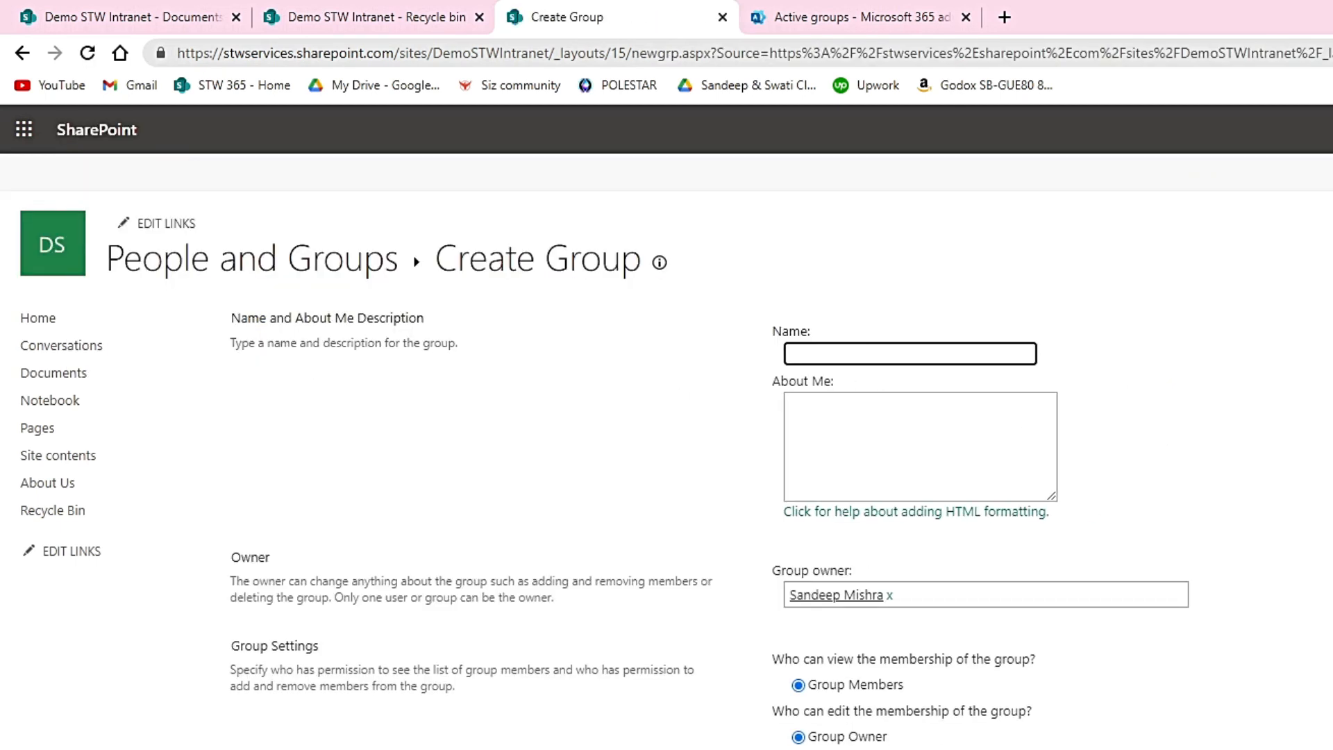
{"action": "type", "text": "STW Ma"}
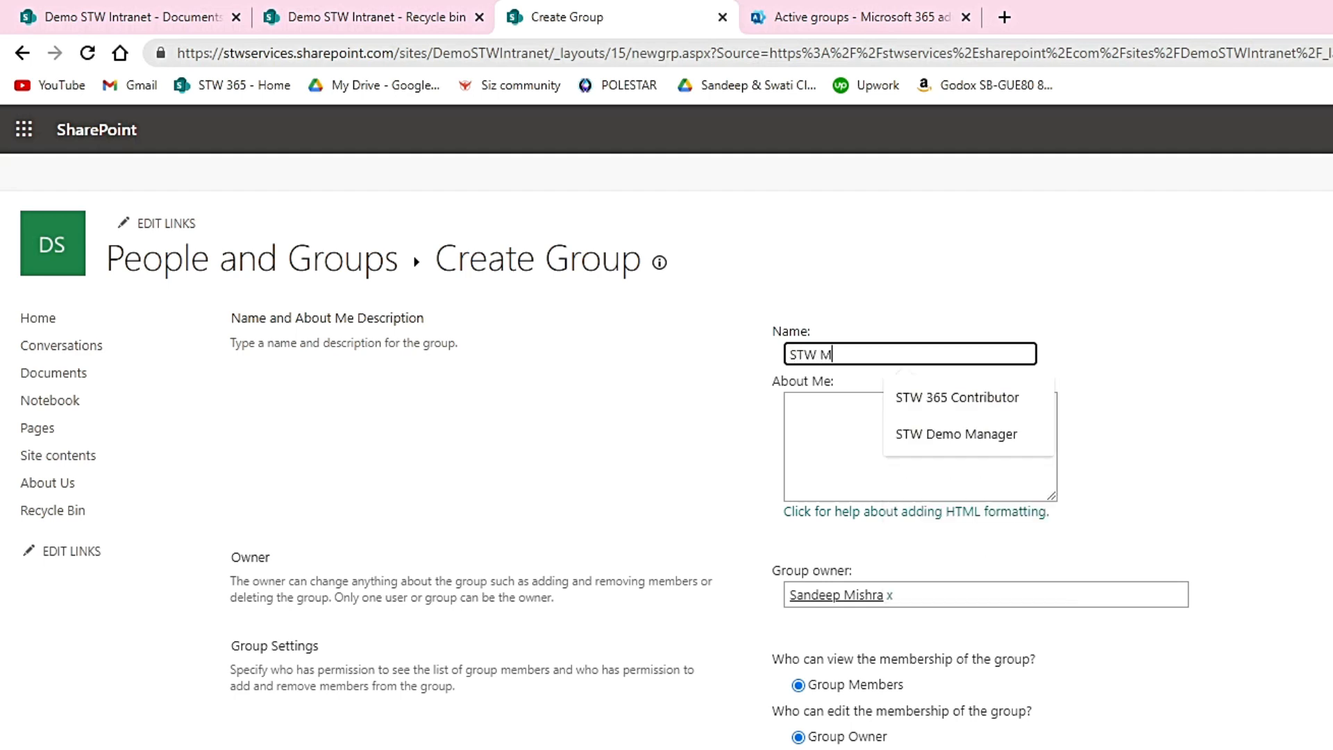
{"action": "key", "text": "BackSpace"}
{"action": "key", "text": "BackSpace"}
{"action": "key", "text": "BackSpace"}
{"action": "type", "text": "365 Managers"}
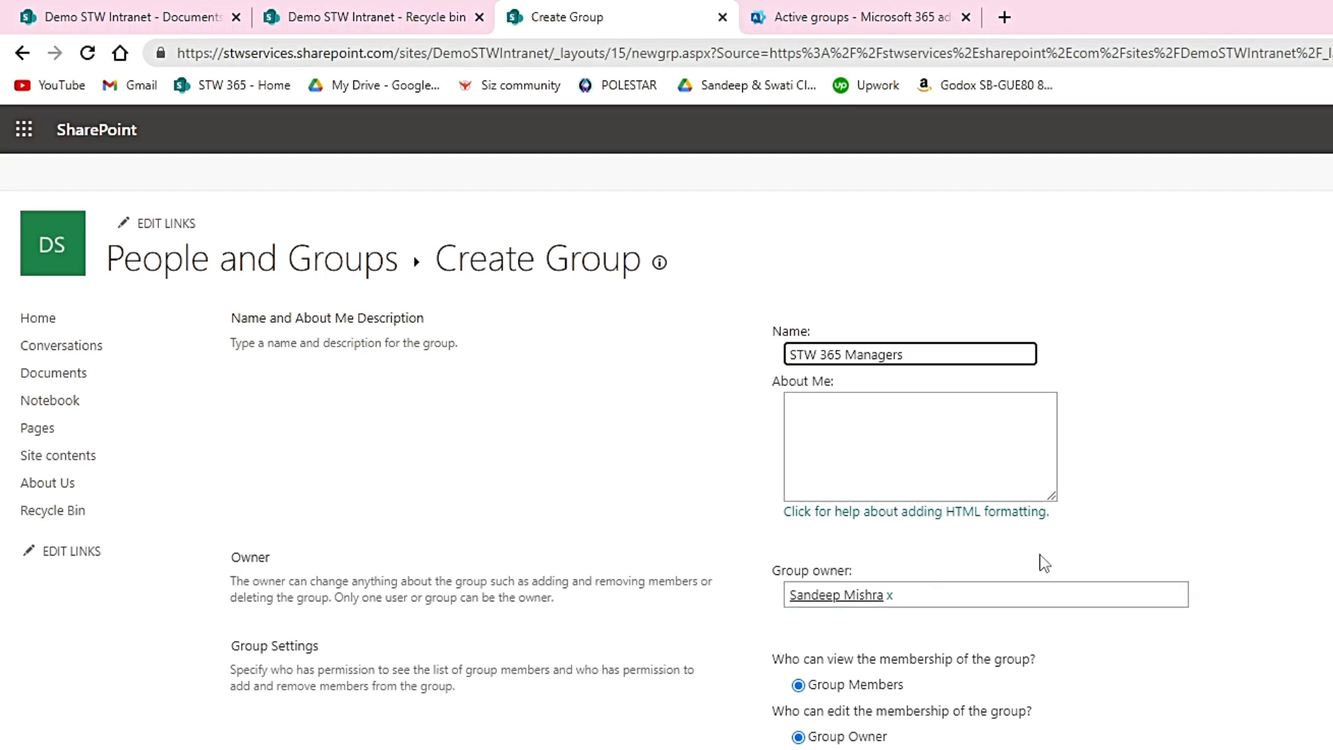
{"action": "scroll", "coordinate": [1253, 619], "scroll_direction": "down", "scroll_amount": 3}
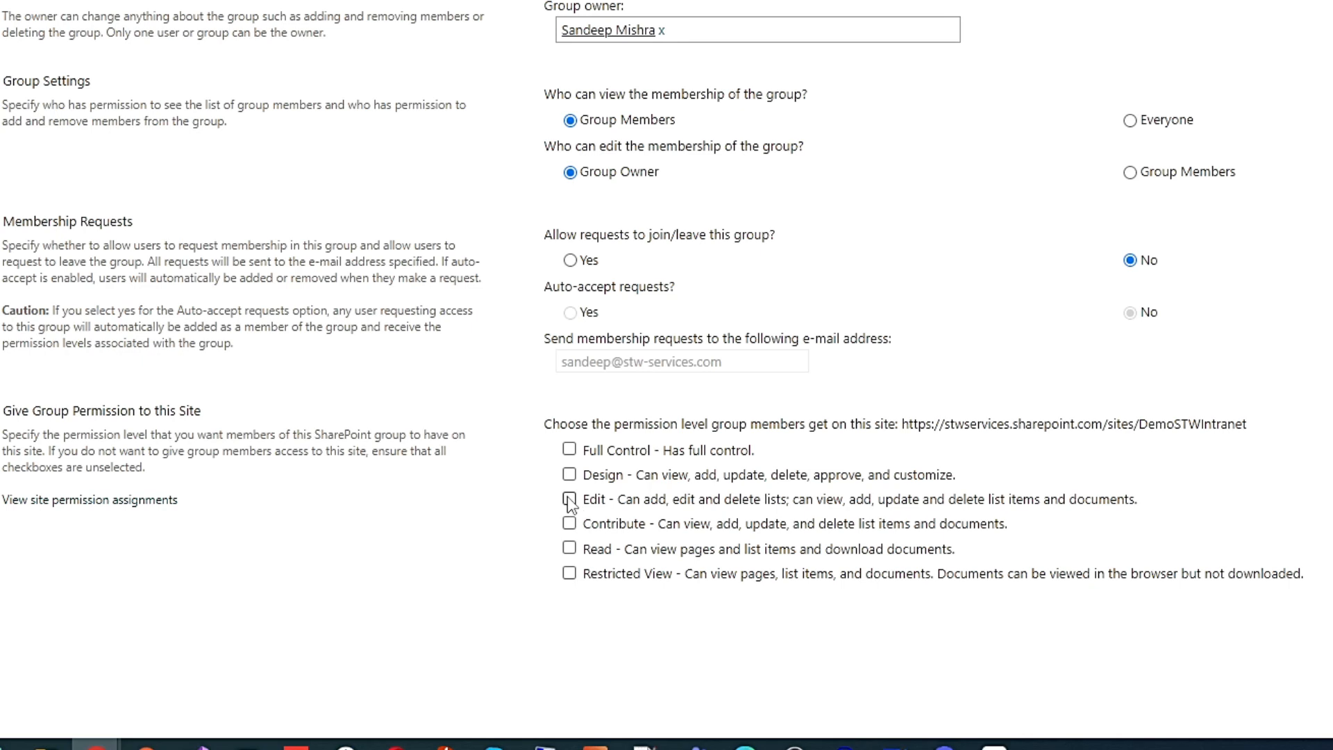
{"action": "left_click", "coordinate": [569, 524]}
{"action": "left_click", "coordinate": [569, 547]}
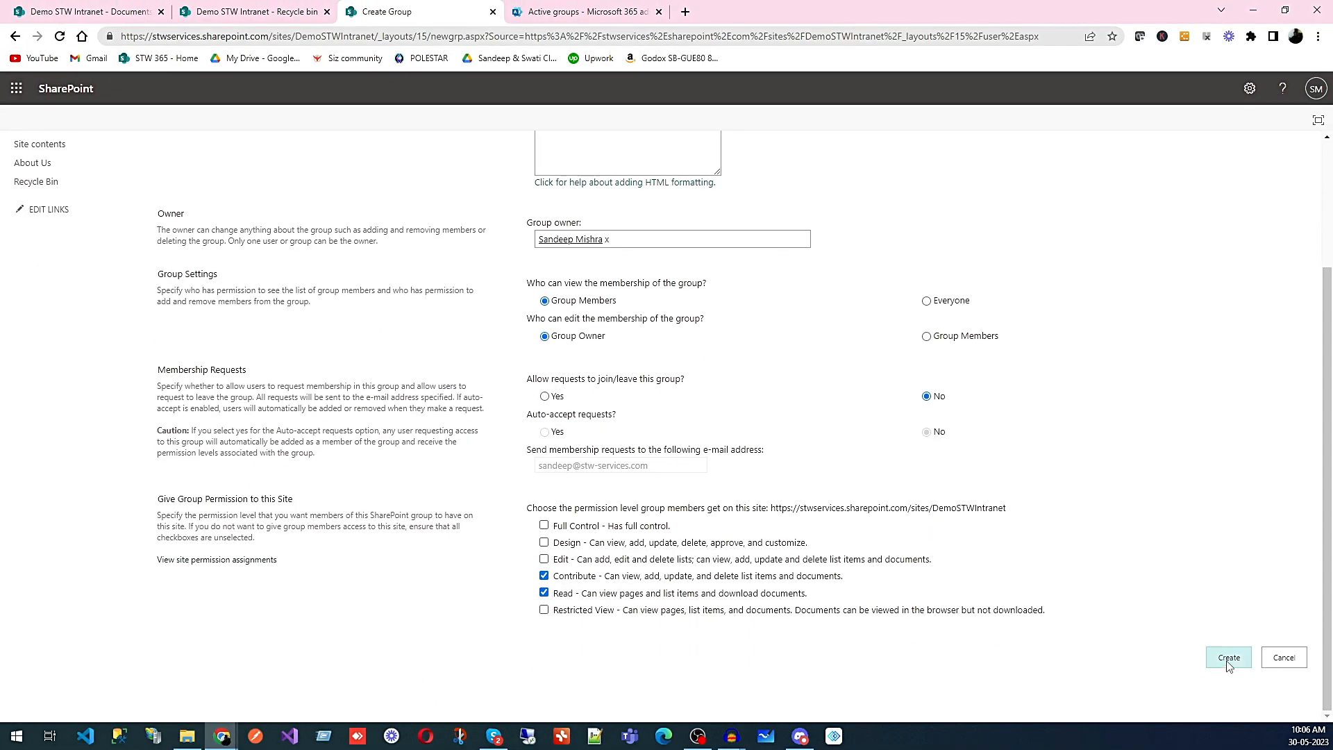
{"action": "left_click", "coordinate": [1227, 663]}
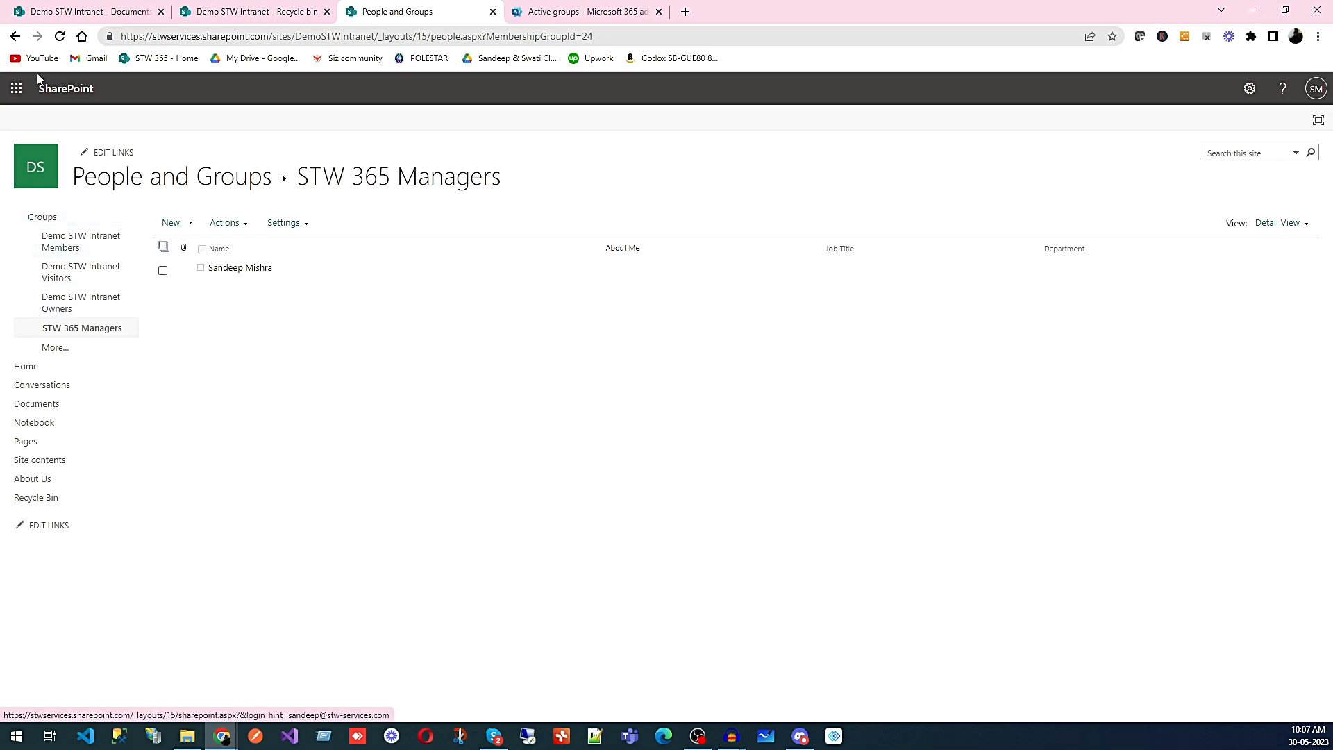
Return to the site's permissions page and reload its list of groups
{"action": "left_click", "coordinate": [15, 36]}
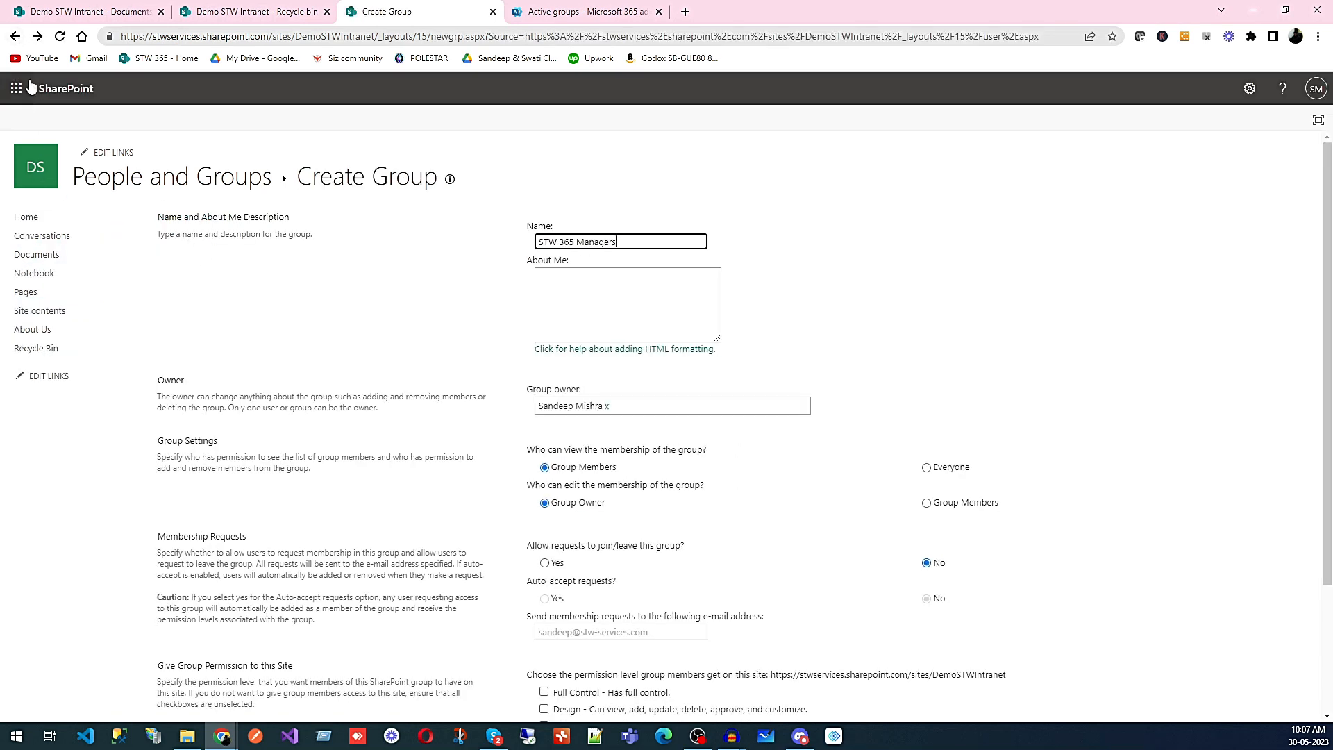
{"action": "left_click", "coordinate": [14, 36]}
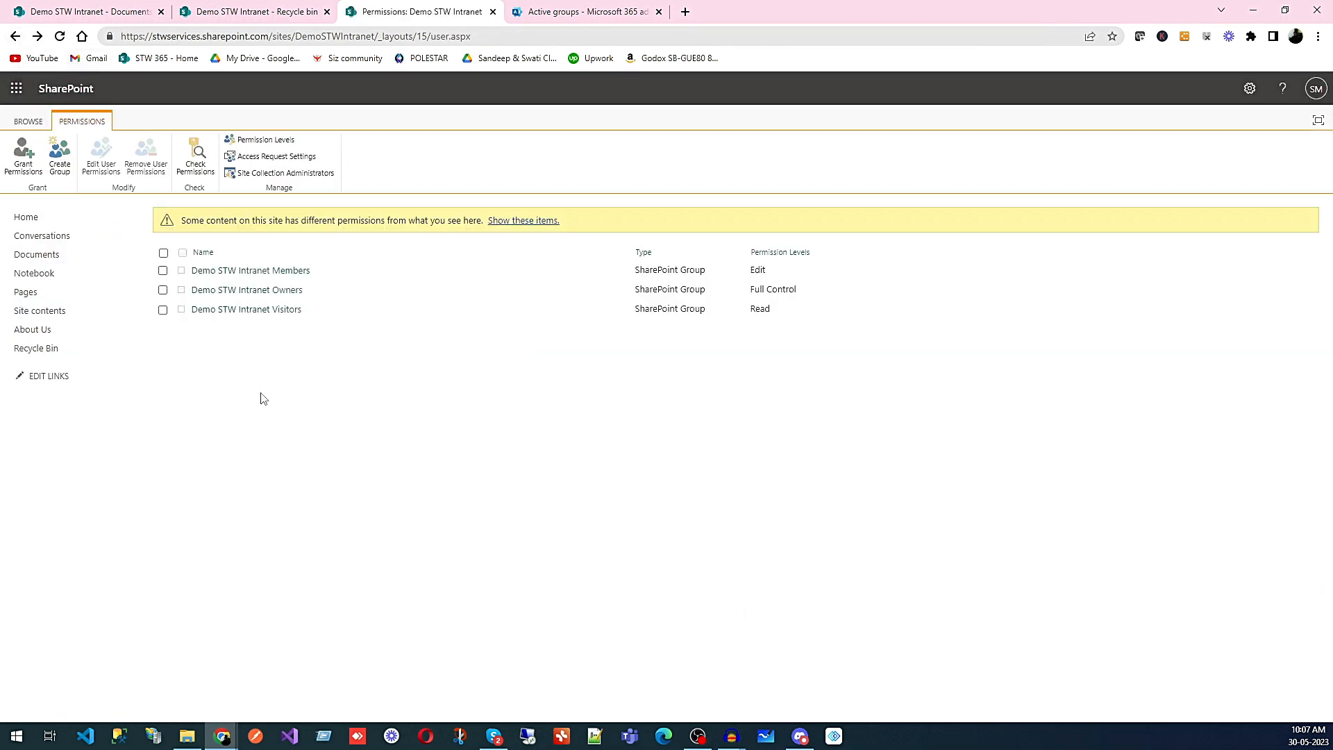
{"action": "left_click", "coordinate": [59, 36]}
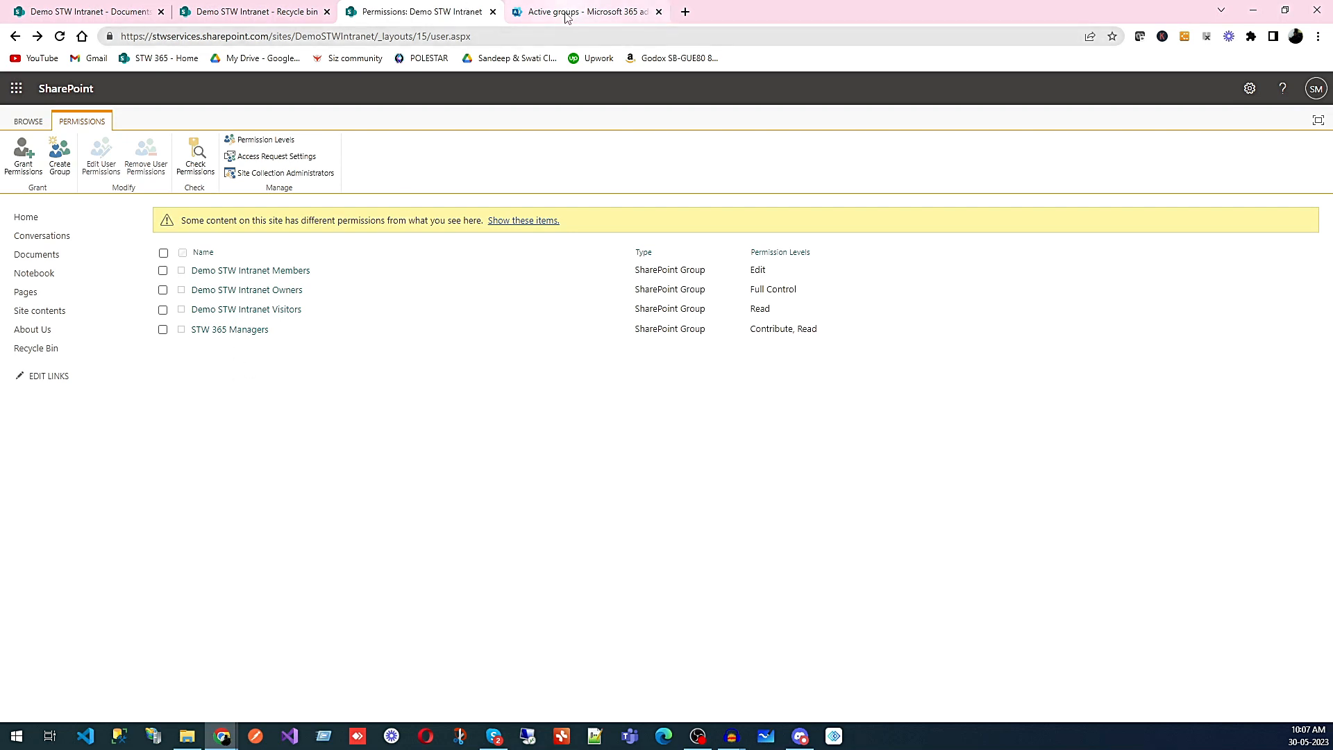
Add STW 365 Marketing Manager Members to the STW 365 Managers group and share the site with them
{"action": "left_click", "coordinate": [230, 331]}
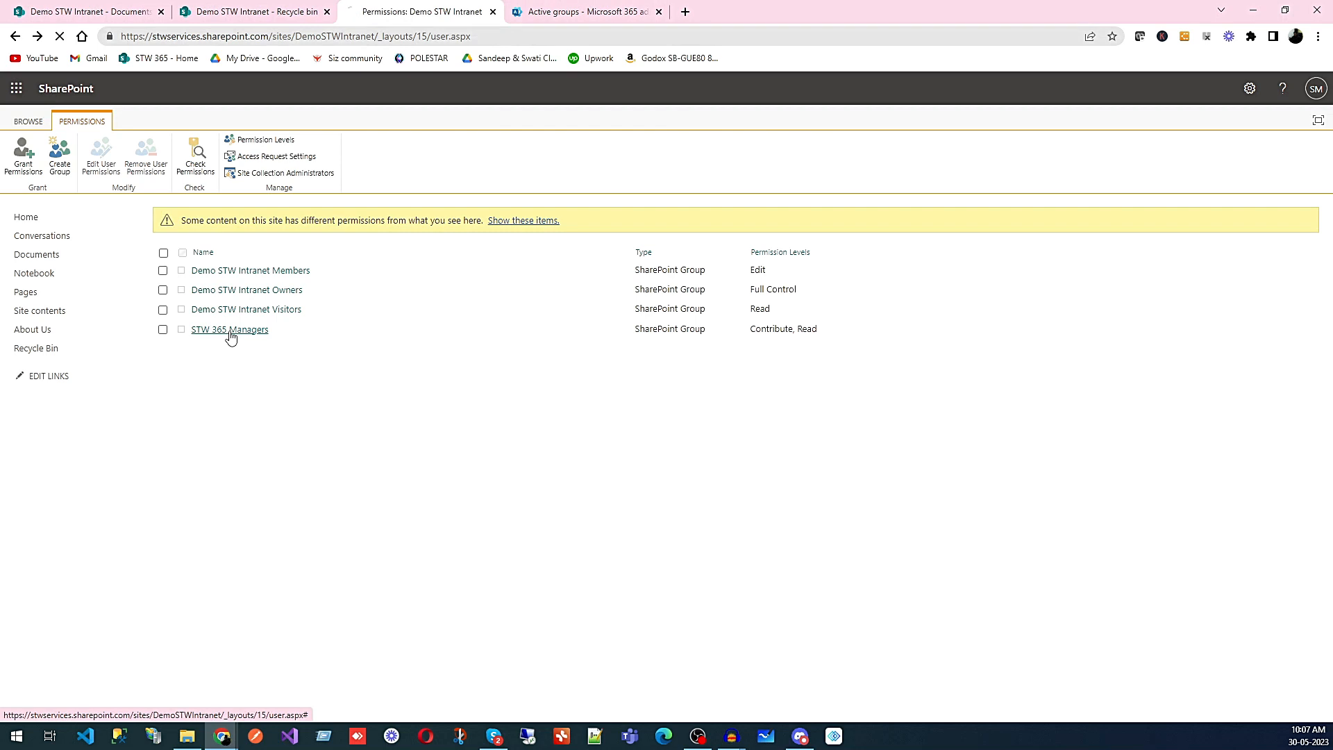
{"action": "left_click", "coordinate": [190, 223]}
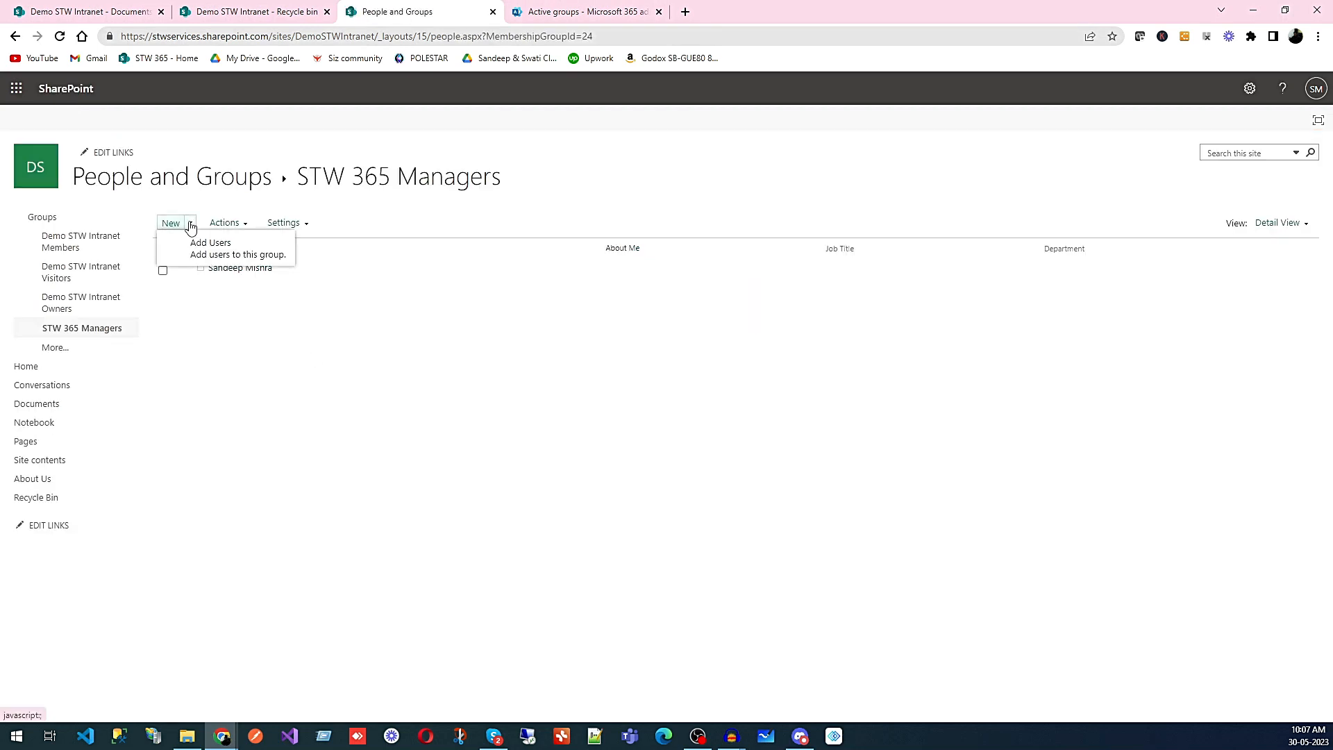
{"action": "left_click", "coordinate": [215, 255]}
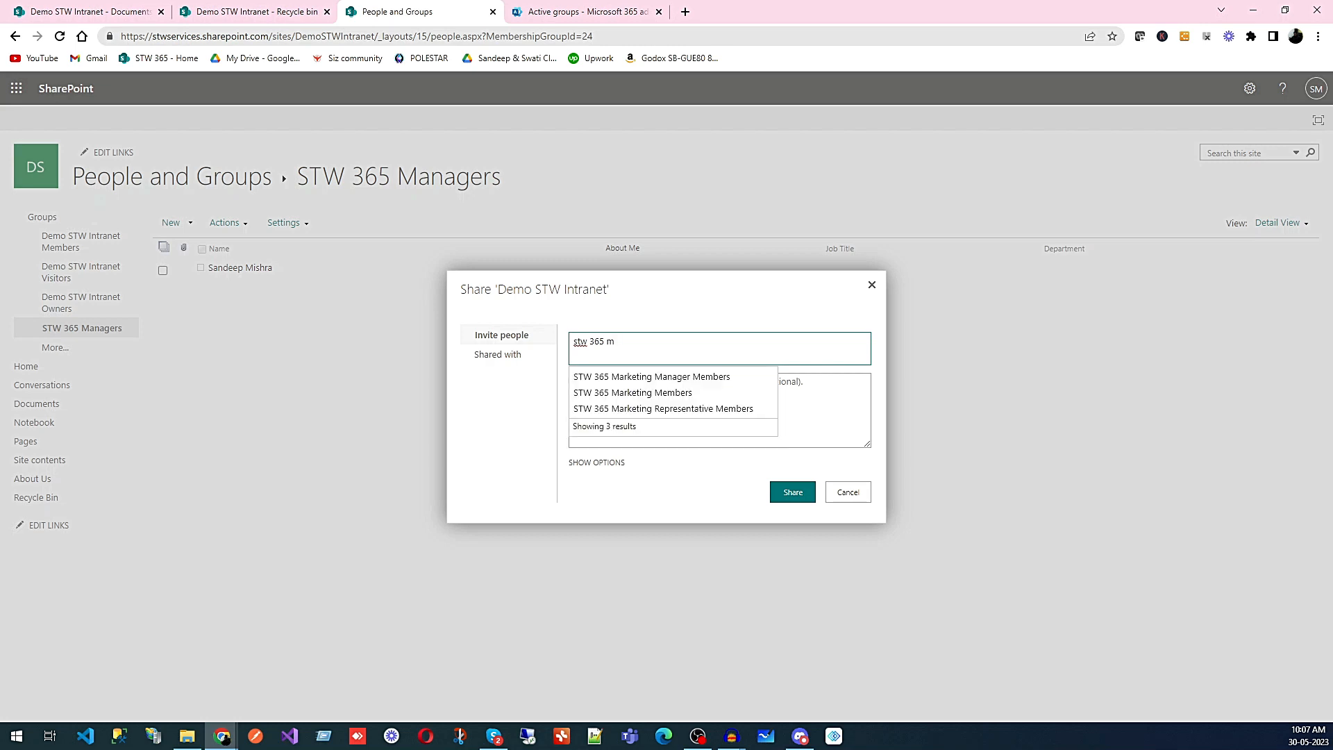
{"action": "left_click", "coordinate": [701, 377]}
{"action": "left_click", "coordinate": [792, 499]}
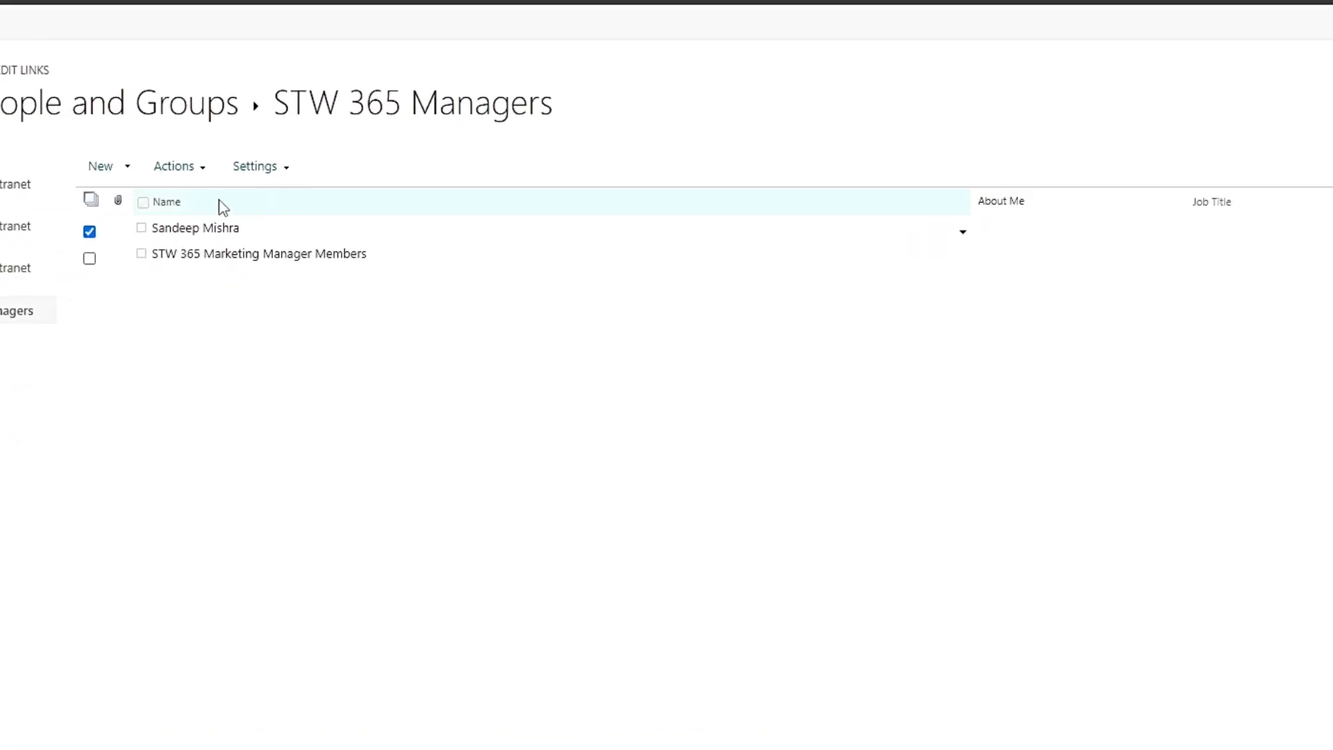
Remove the individual user from the STW 365 Managers group, keeping only STW 365 Marketing Manager Members
{"action": "left_click", "coordinate": [198, 172]}
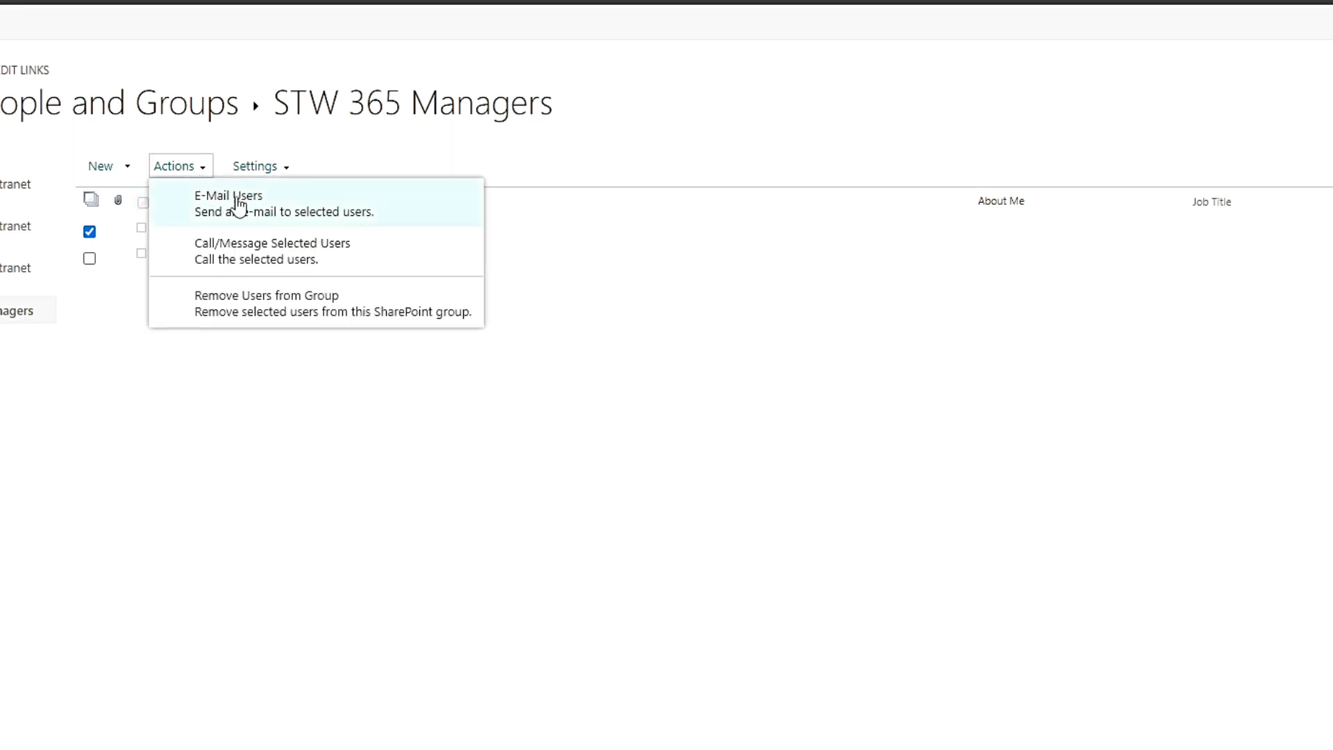
{"action": "left_click", "coordinate": [275, 320]}
{"action": "left_click", "coordinate": [895, 101]}
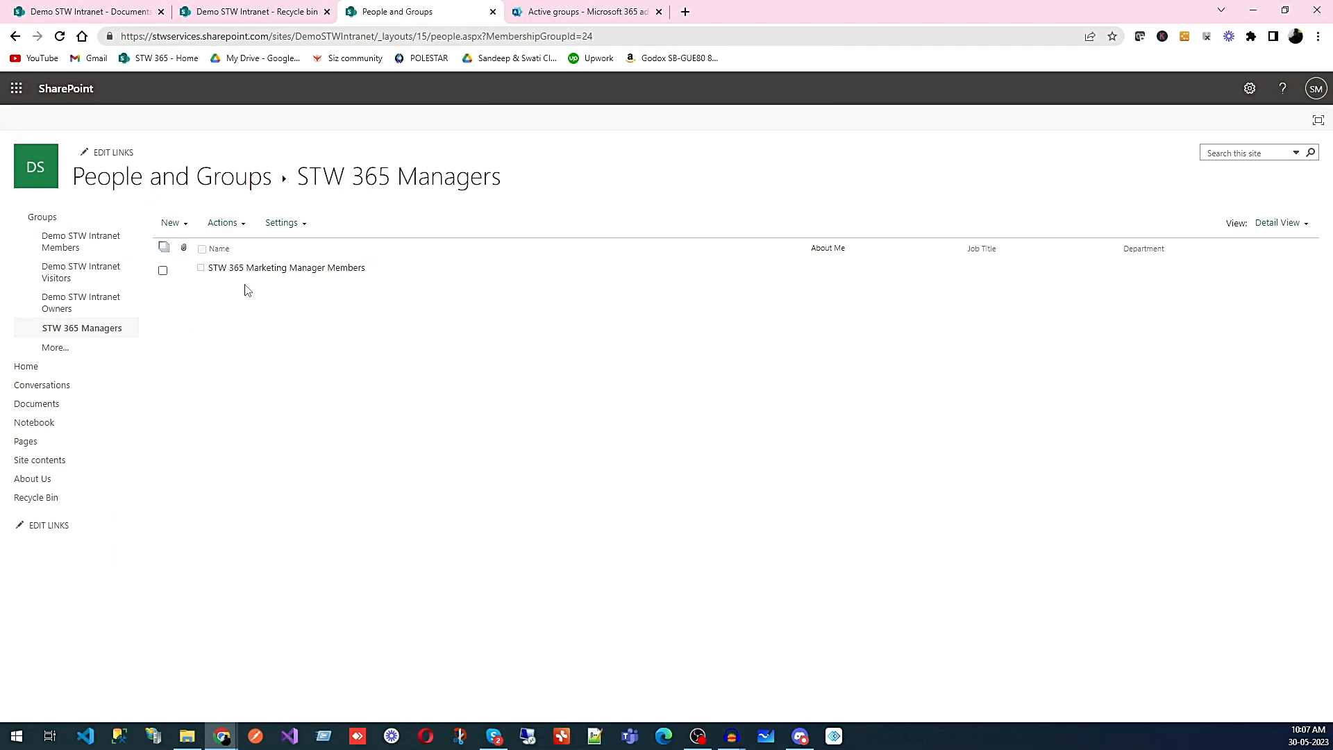
{"action": "left_click", "coordinate": [232, 225]}
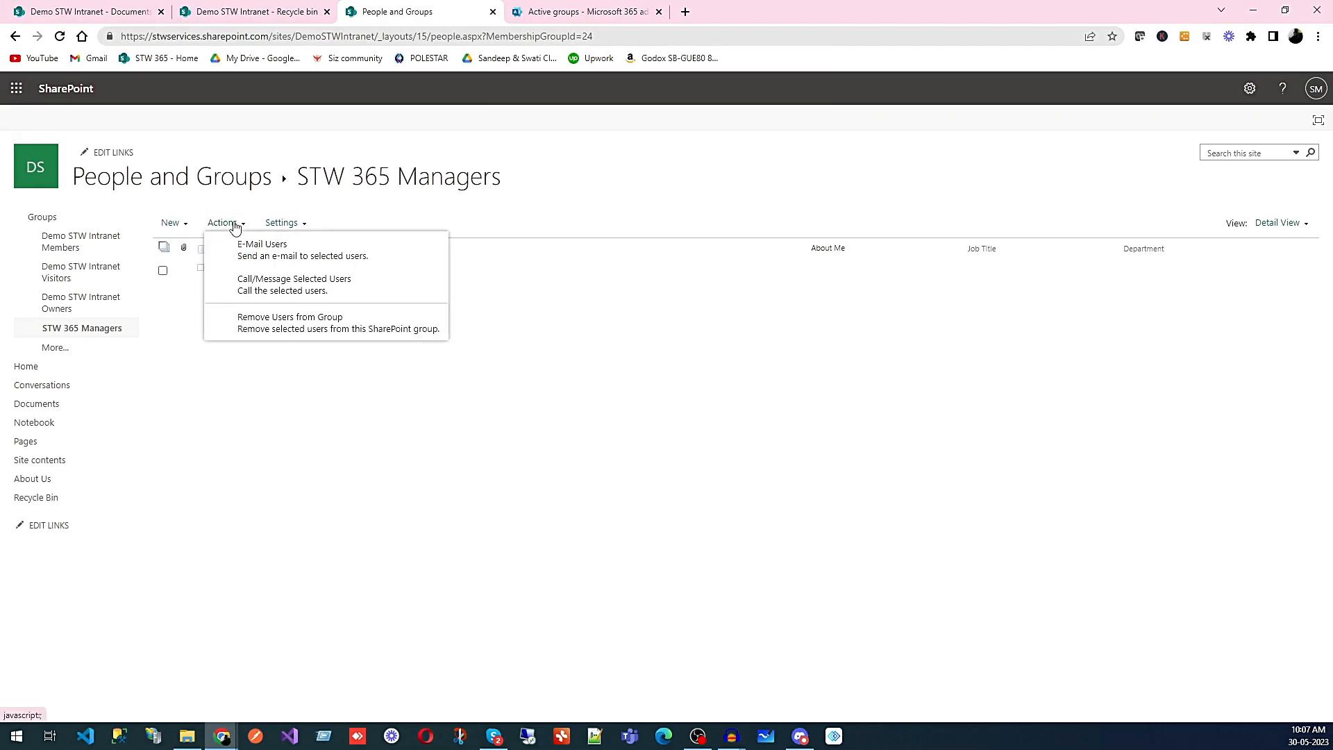
{"action": "left_click", "coordinate": [325, 521]}
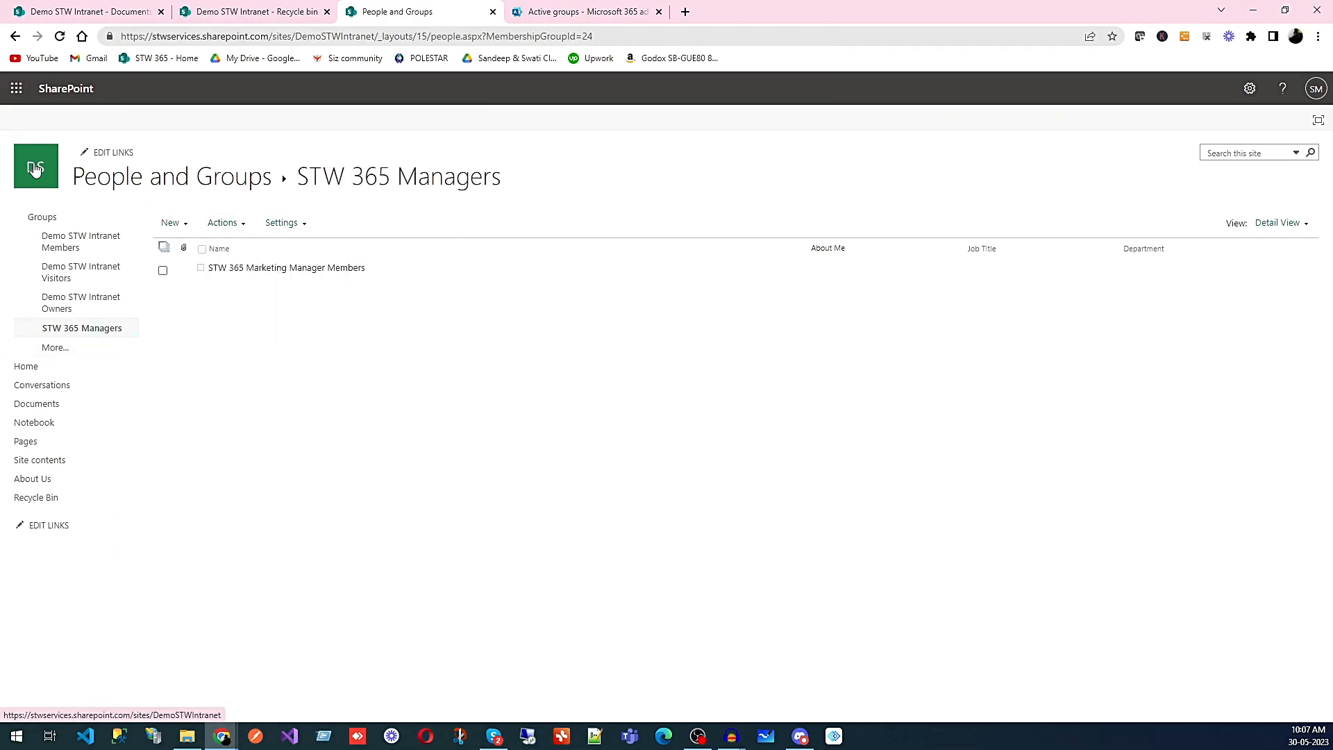
Go back to the Demo STW Intranet home page and reopen the advanced permissions settings from the site permissions
{"action": "left_click", "coordinate": [1250, 89]}
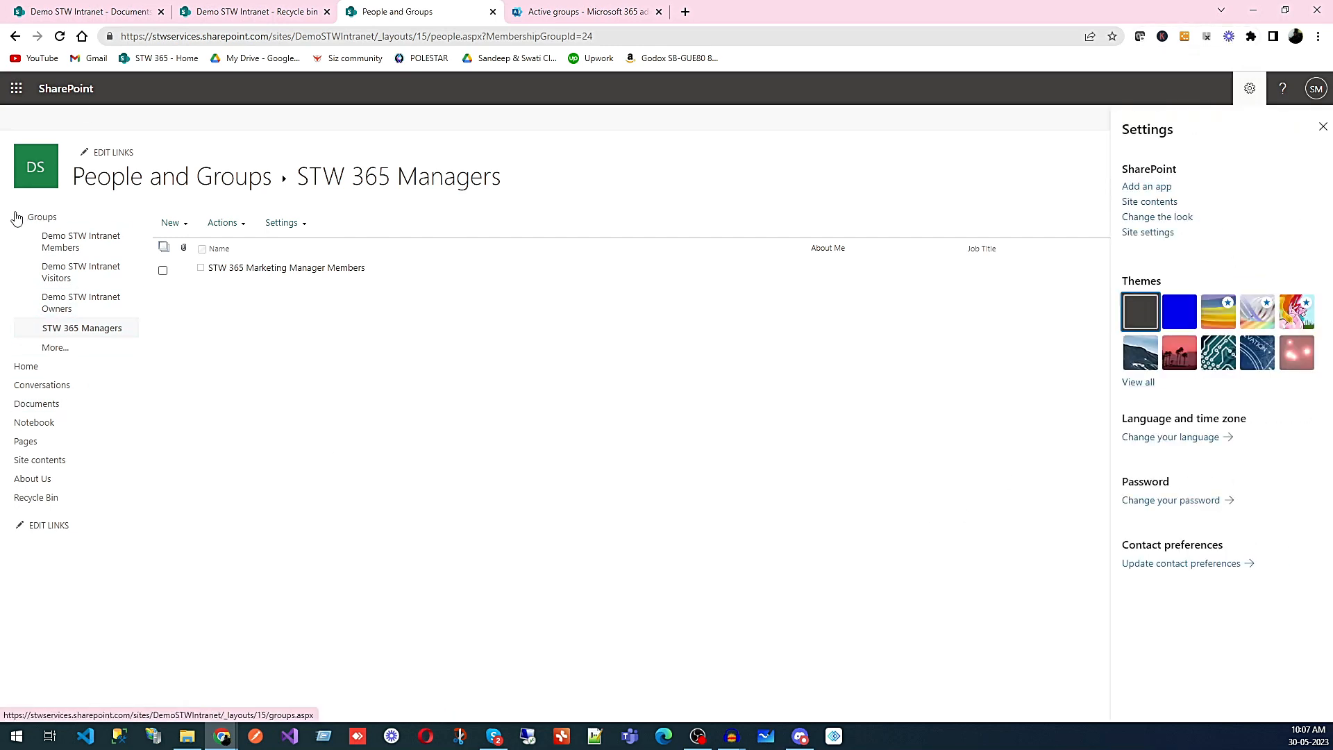
{"action": "left_click", "coordinate": [26, 366]}
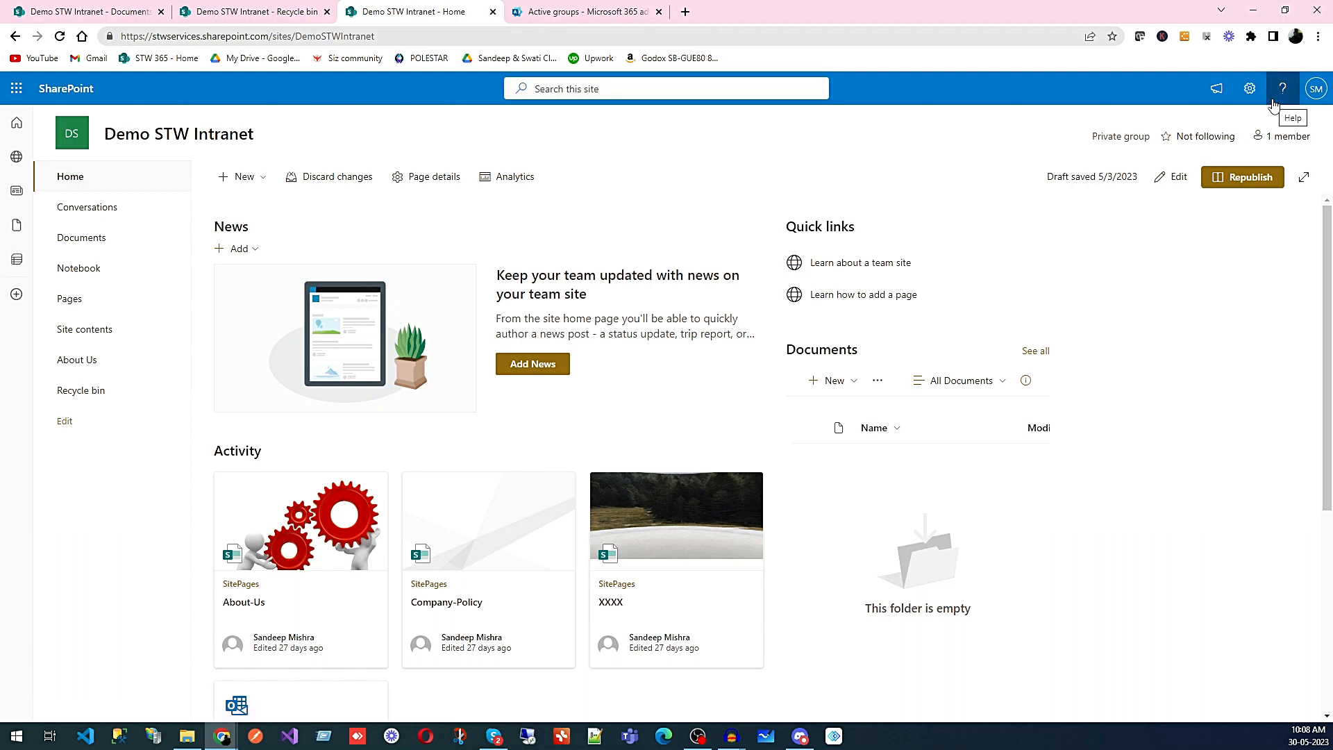
{"action": "left_click", "coordinate": [1250, 89]}
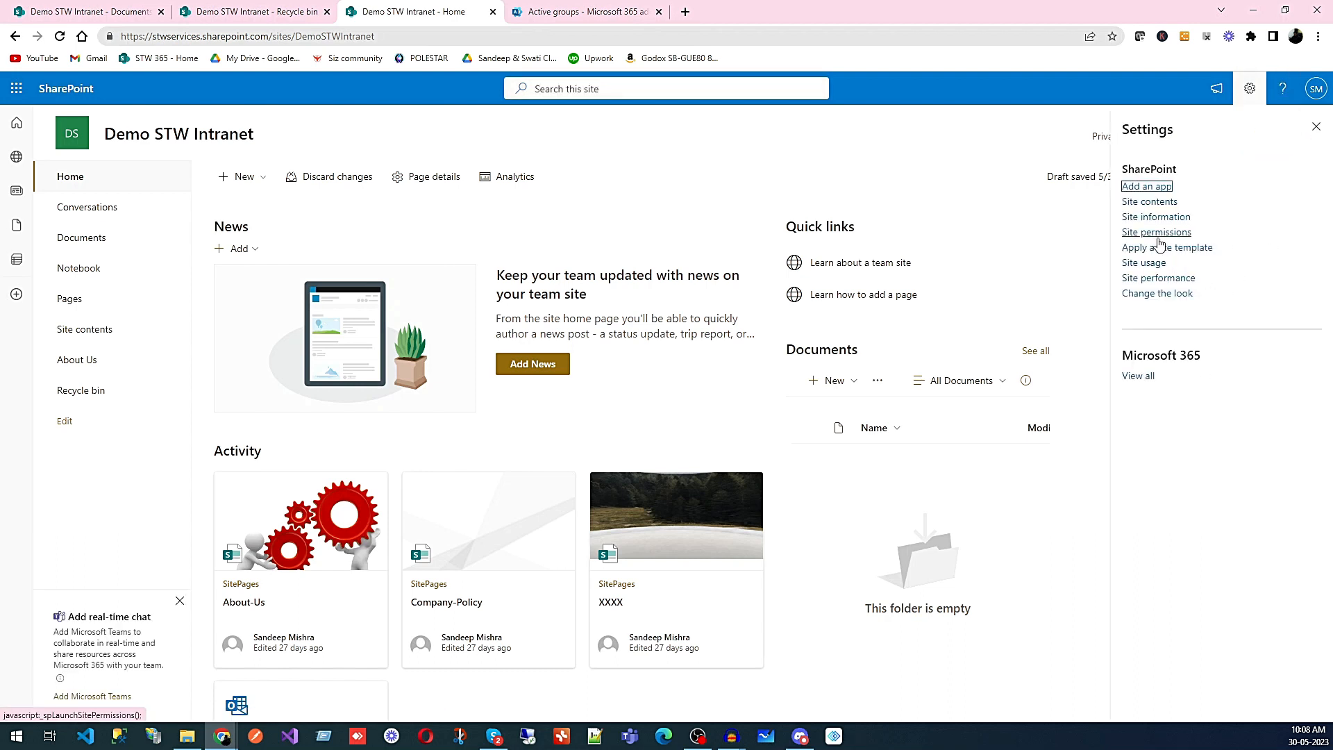
{"action": "left_click", "coordinate": [1154, 232]}
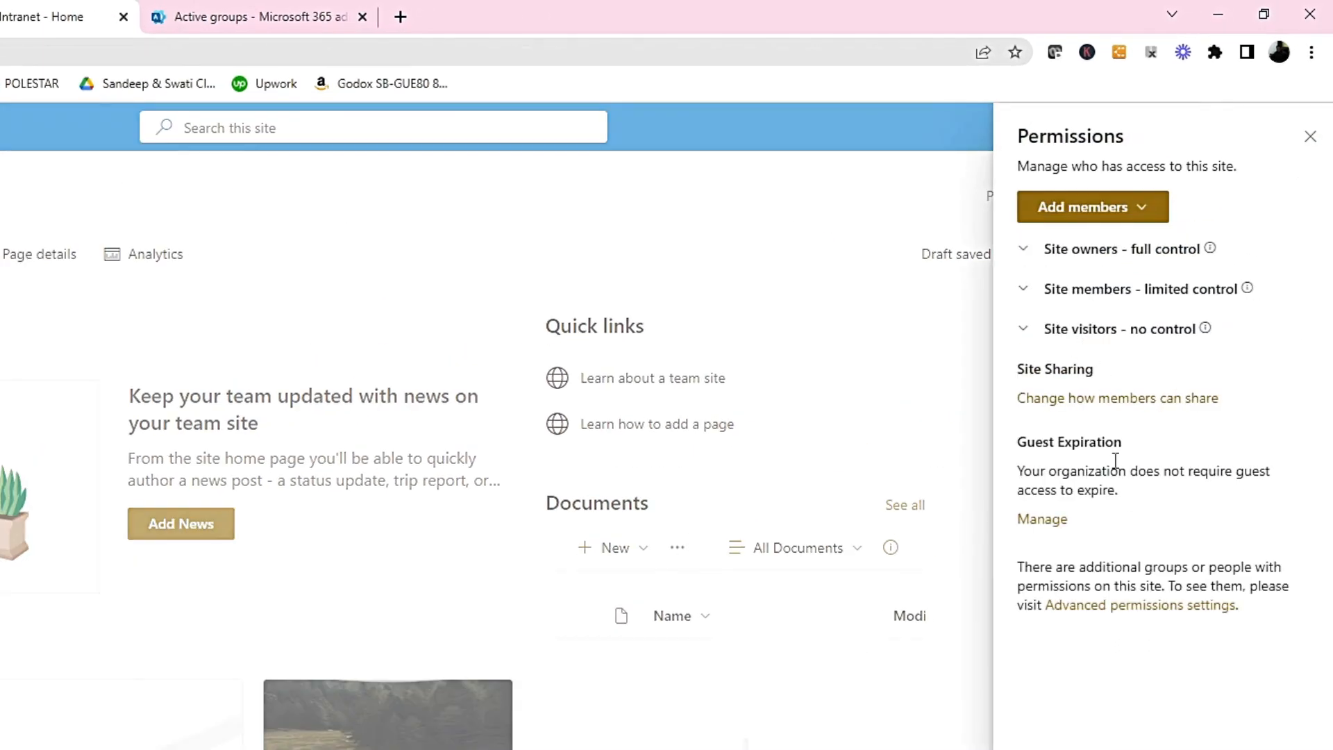
{"action": "left_click", "coordinate": [1125, 607]}
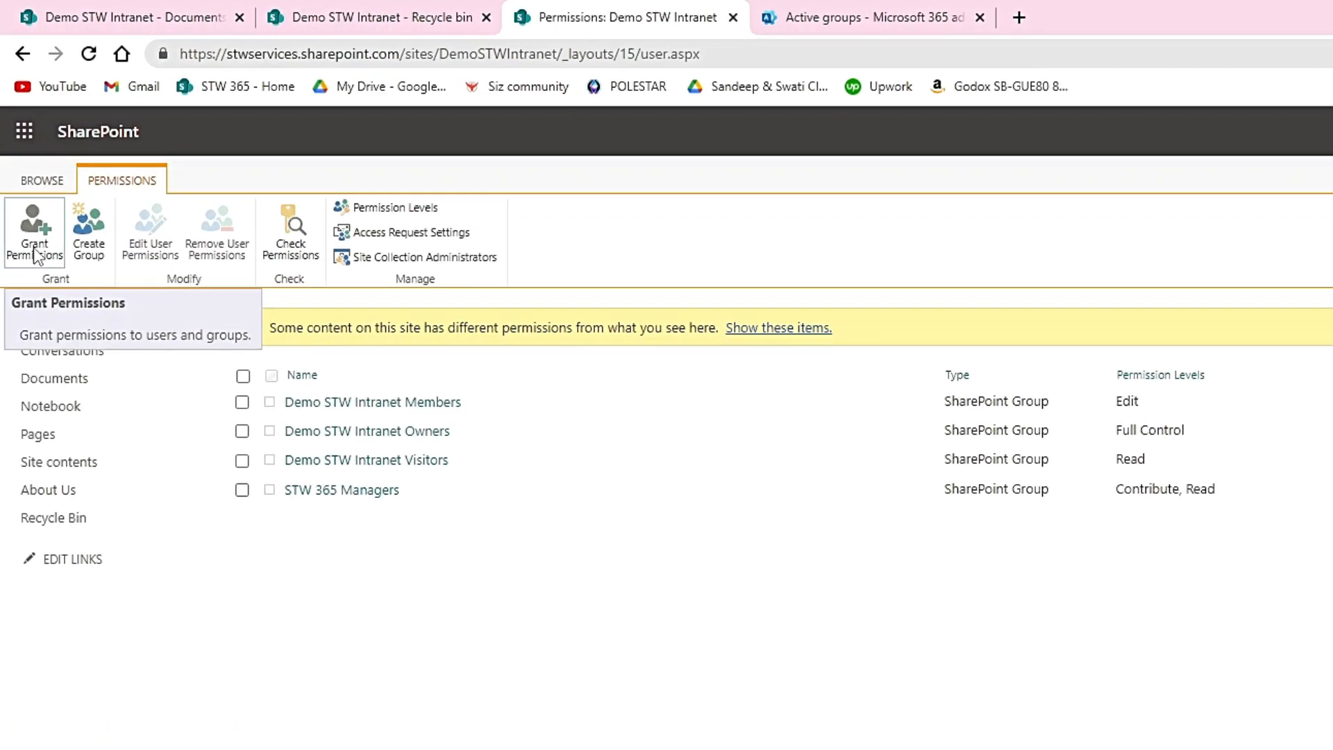
{"action": "left_click", "coordinate": [241, 402]}
{"action": "left_click", "coordinate": [241, 402]}
{"action": "left_click", "coordinate": [242, 432]}
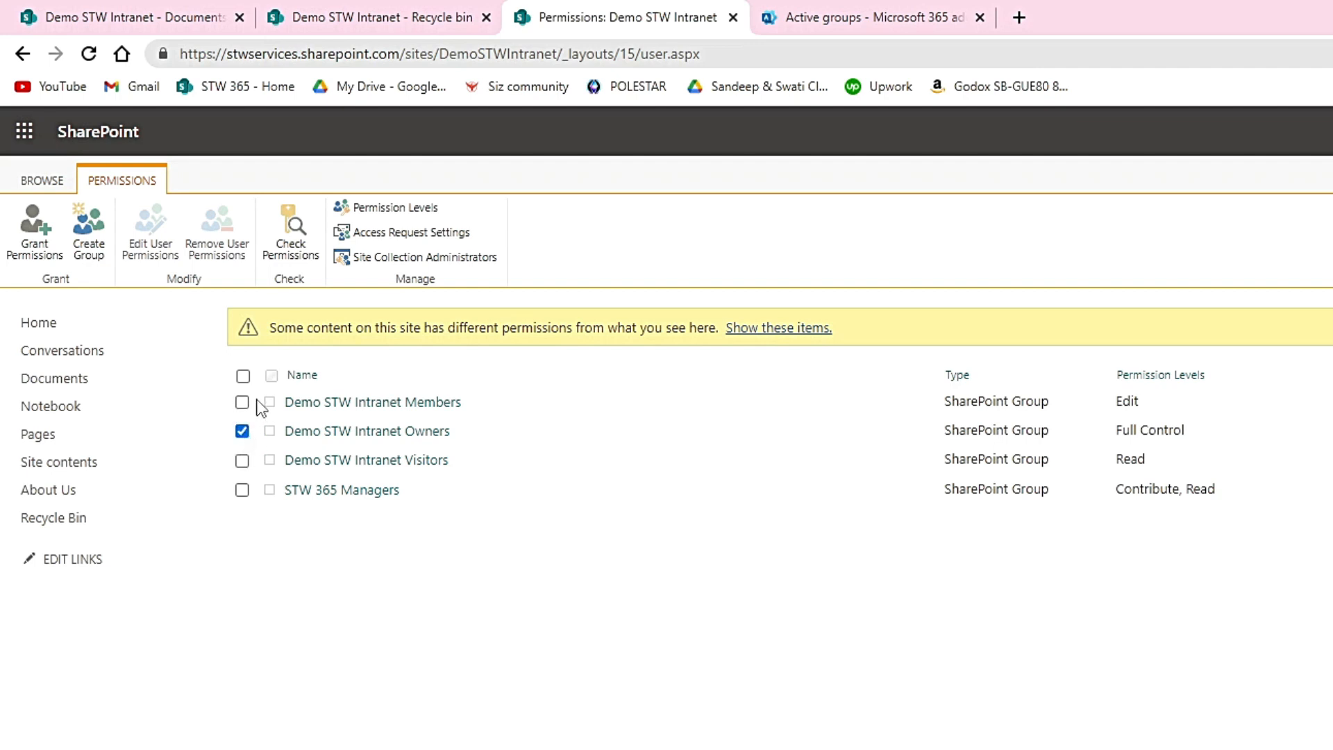
{"action": "left_click", "coordinate": [32, 248]}
{"action": "type", "text": "stw"}
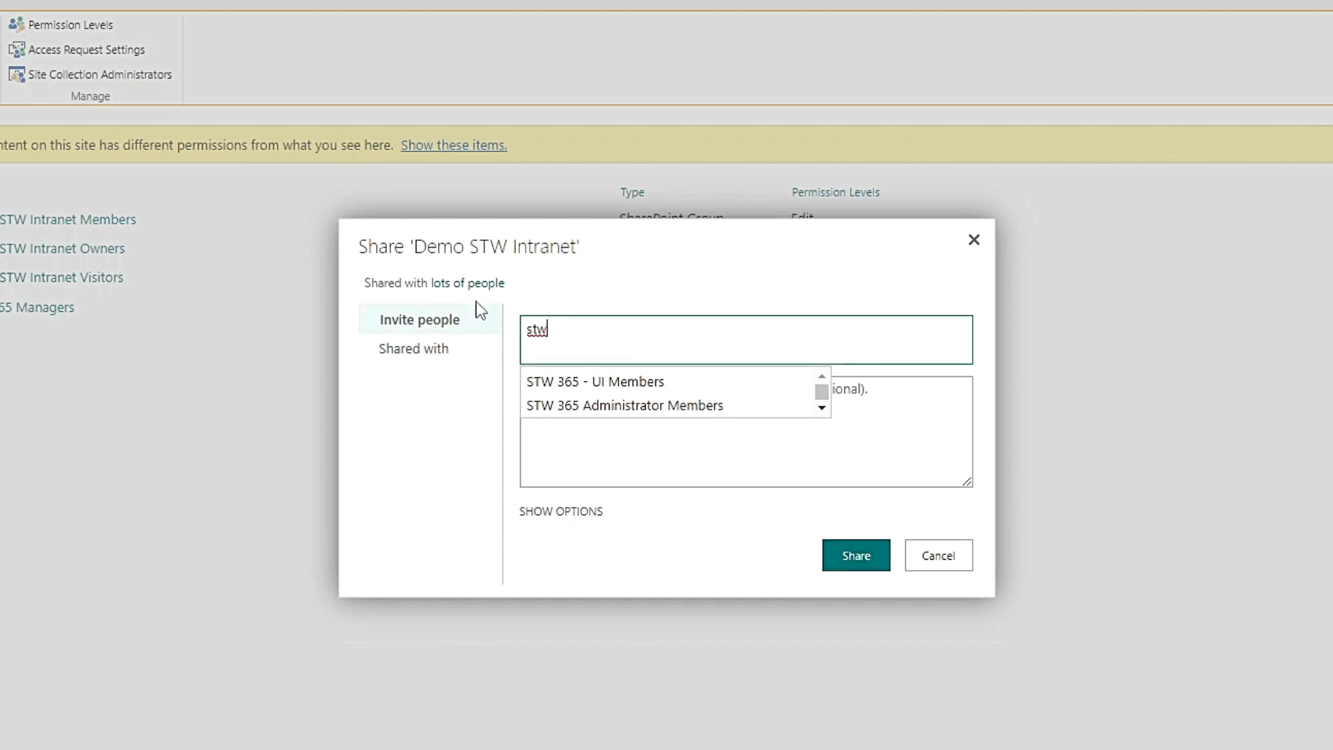
{"action": "left_click", "coordinate": [973, 240]}
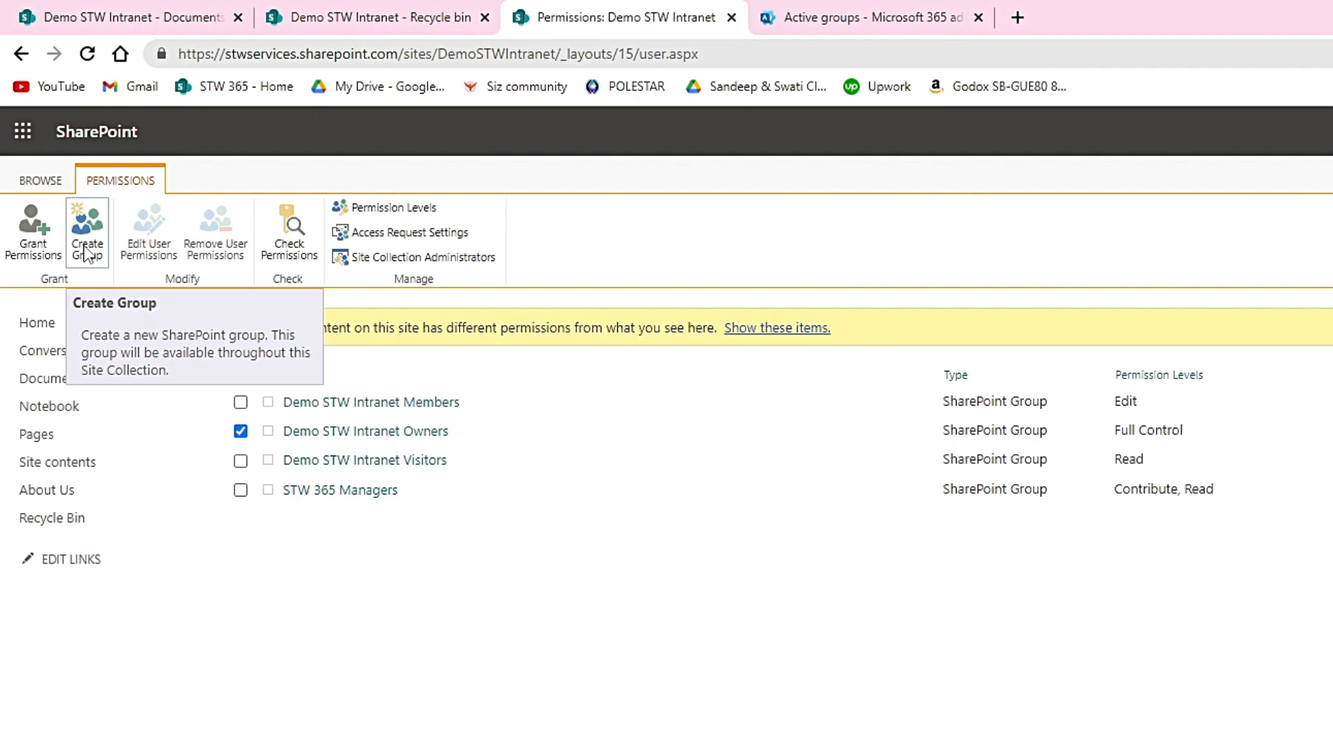
Check which permission levels STW 365 - UI Members has on the Demo STW Intranet site
{"action": "left_click", "coordinate": [289, 236]}
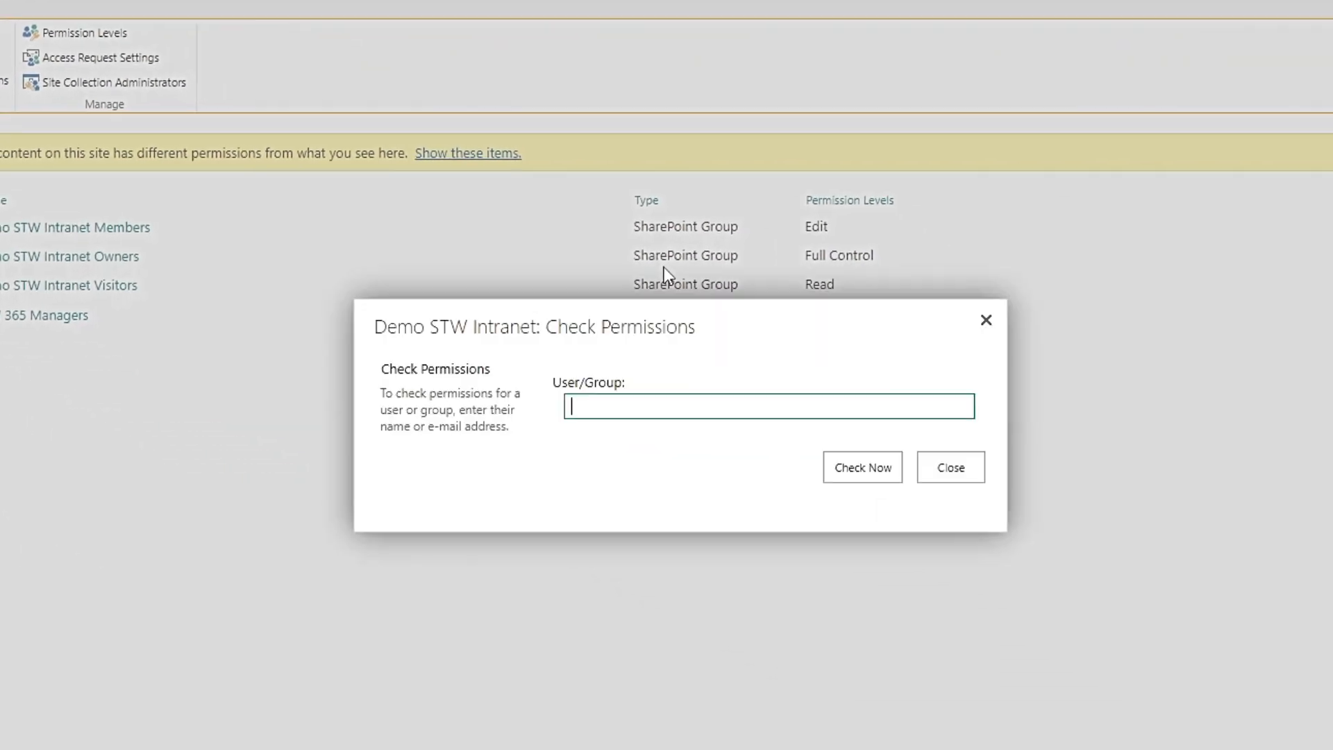
{"action": "type", "text": "stw"}
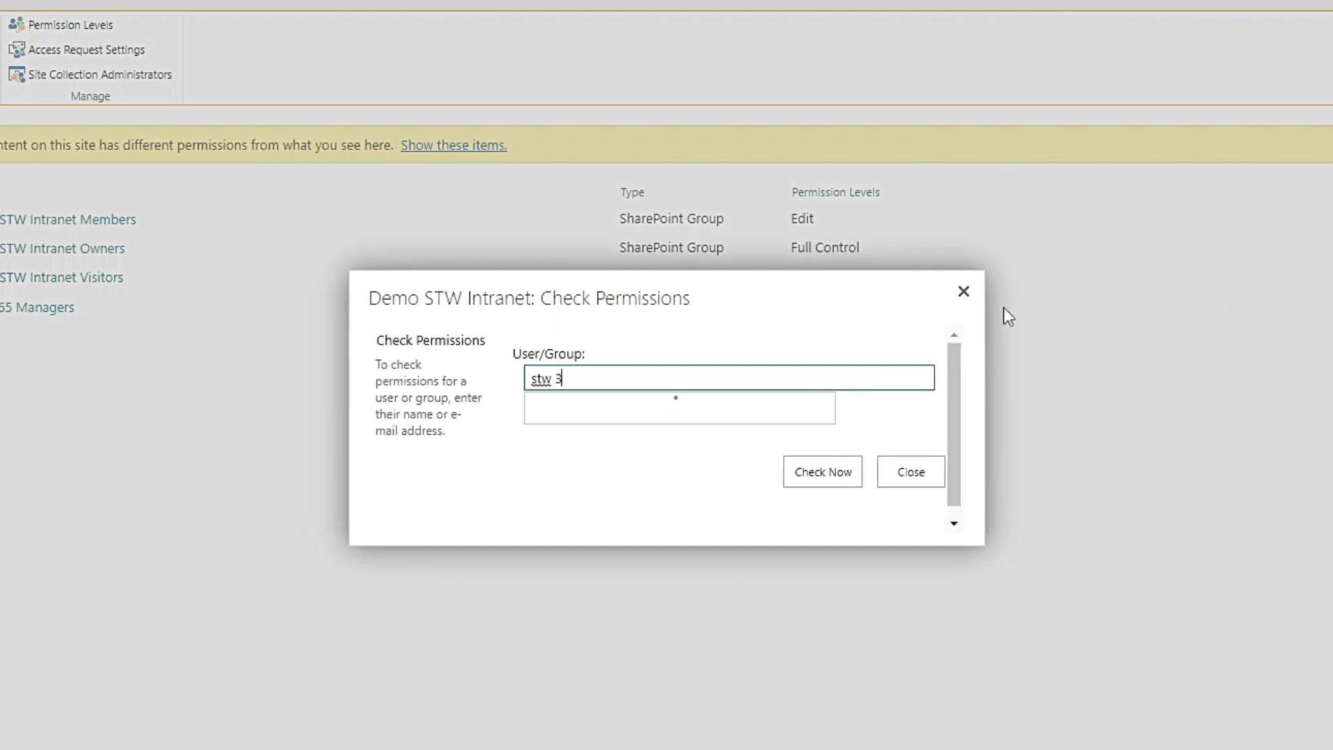
{"action": "type", "text": " 365"}
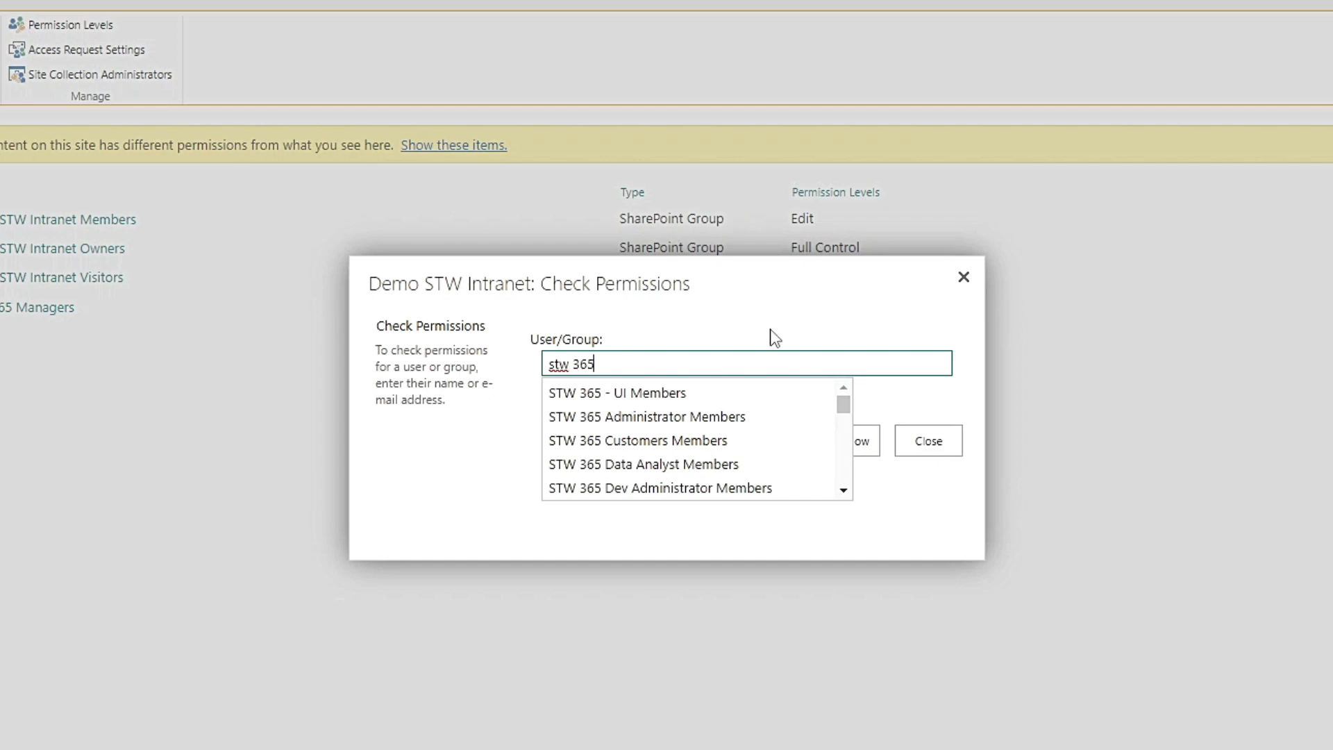
{"action": "left_click", "coordinate": [669, 397]}
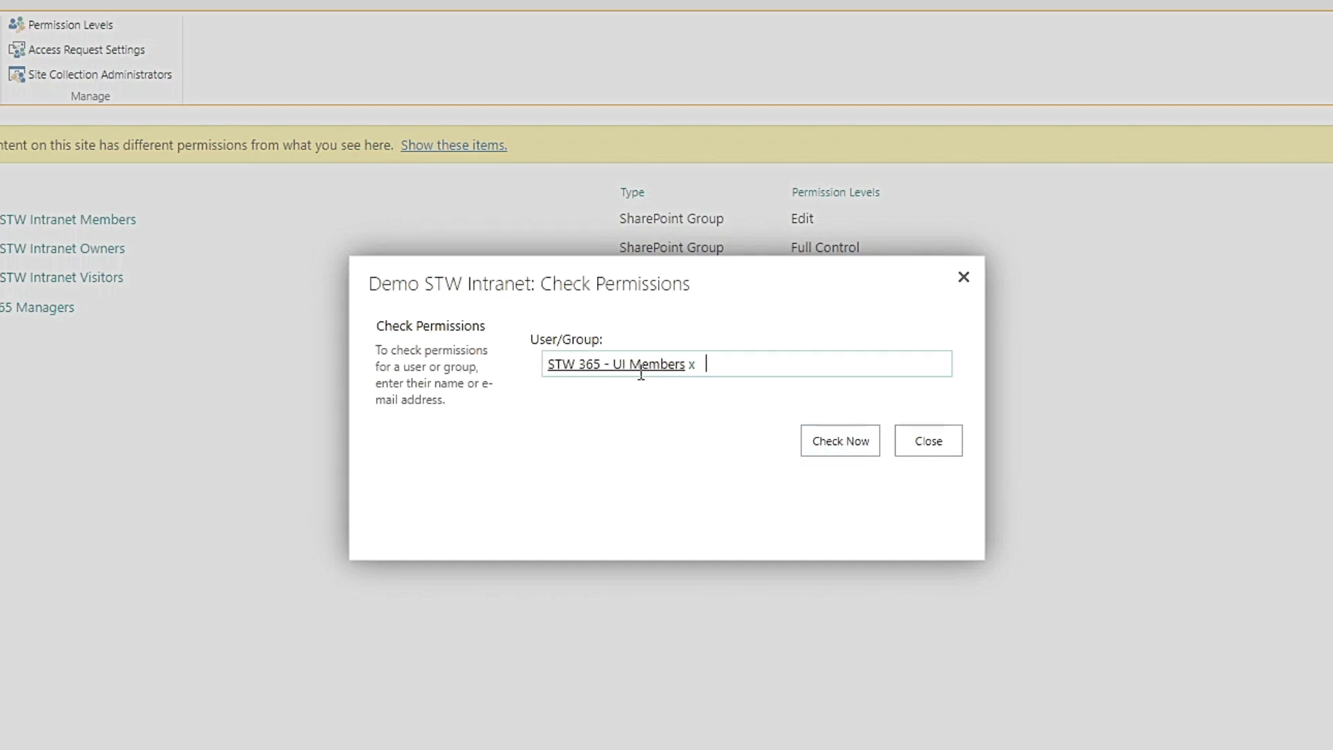
{"action": "left_click", "coordinate": [843, 444]}
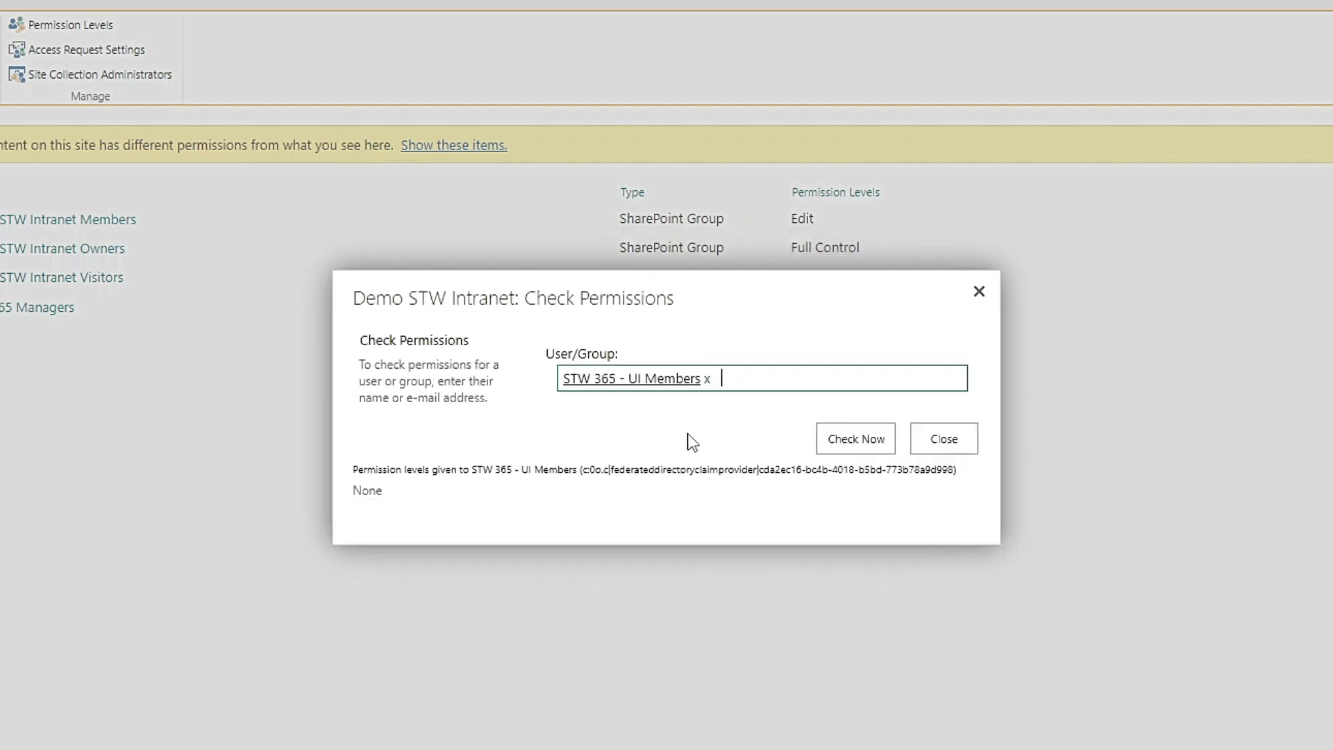
{"action": "left_click_drag", "start_coordinate": [390, 500], "coordinate": [352, 493]}
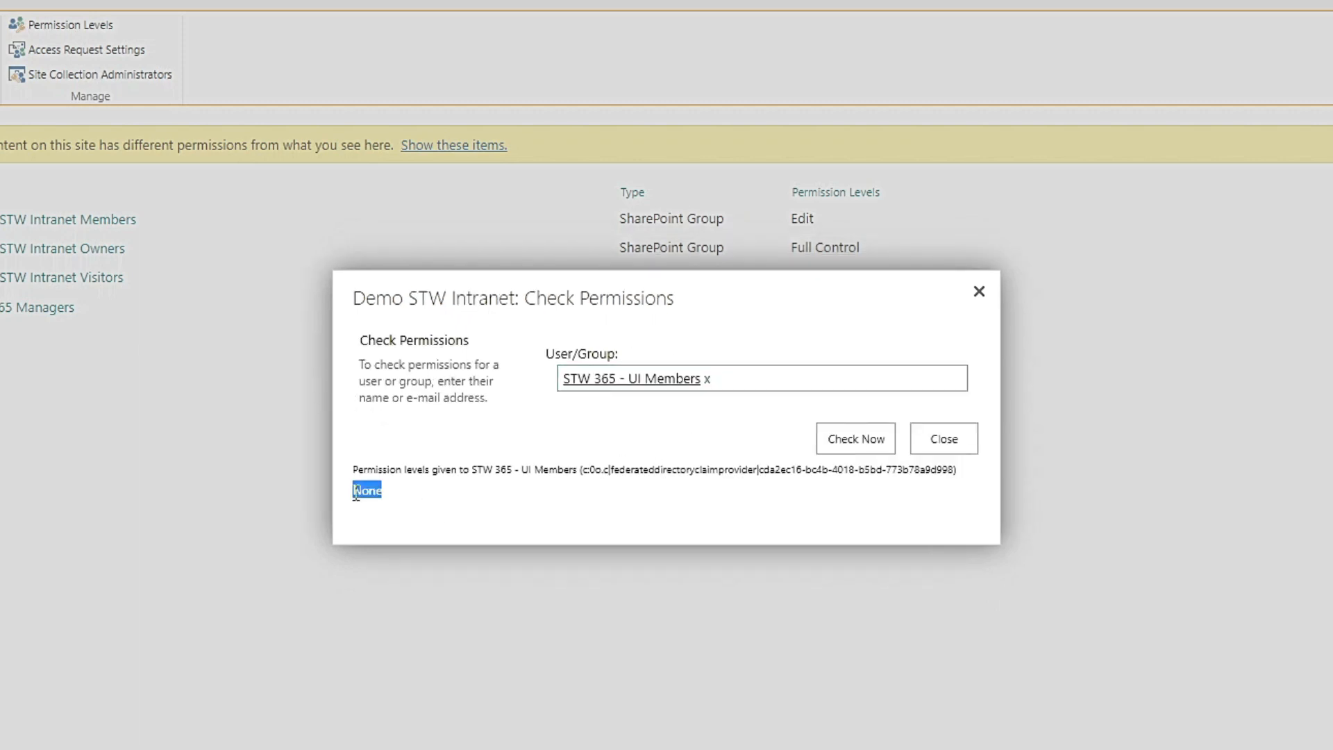
Replace the checked group with the individual user's account, check that user's permissions on the site, and close the check
{"action": "left_click", "coordinate": [707, 379]}
{"action": "type", "text": "sandeep@"}
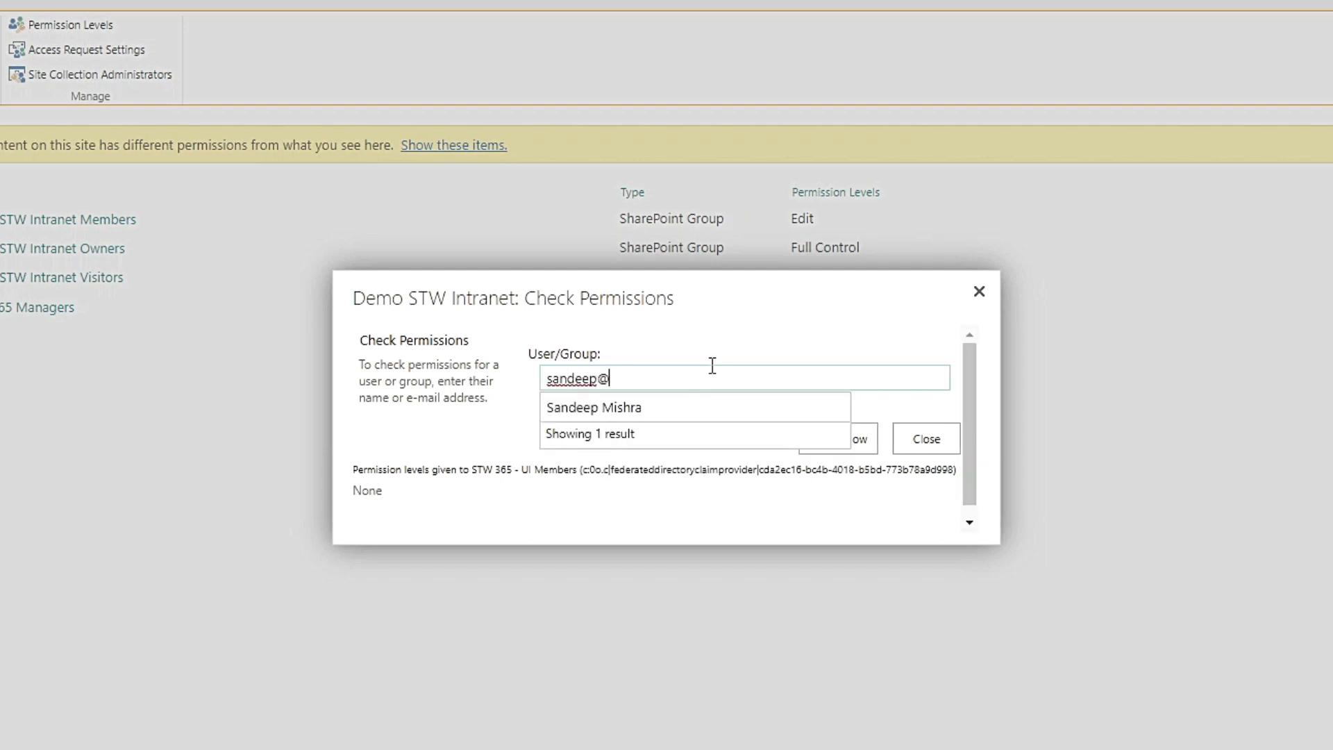
{"action": "left_click", "coordinate": [677, 409]}
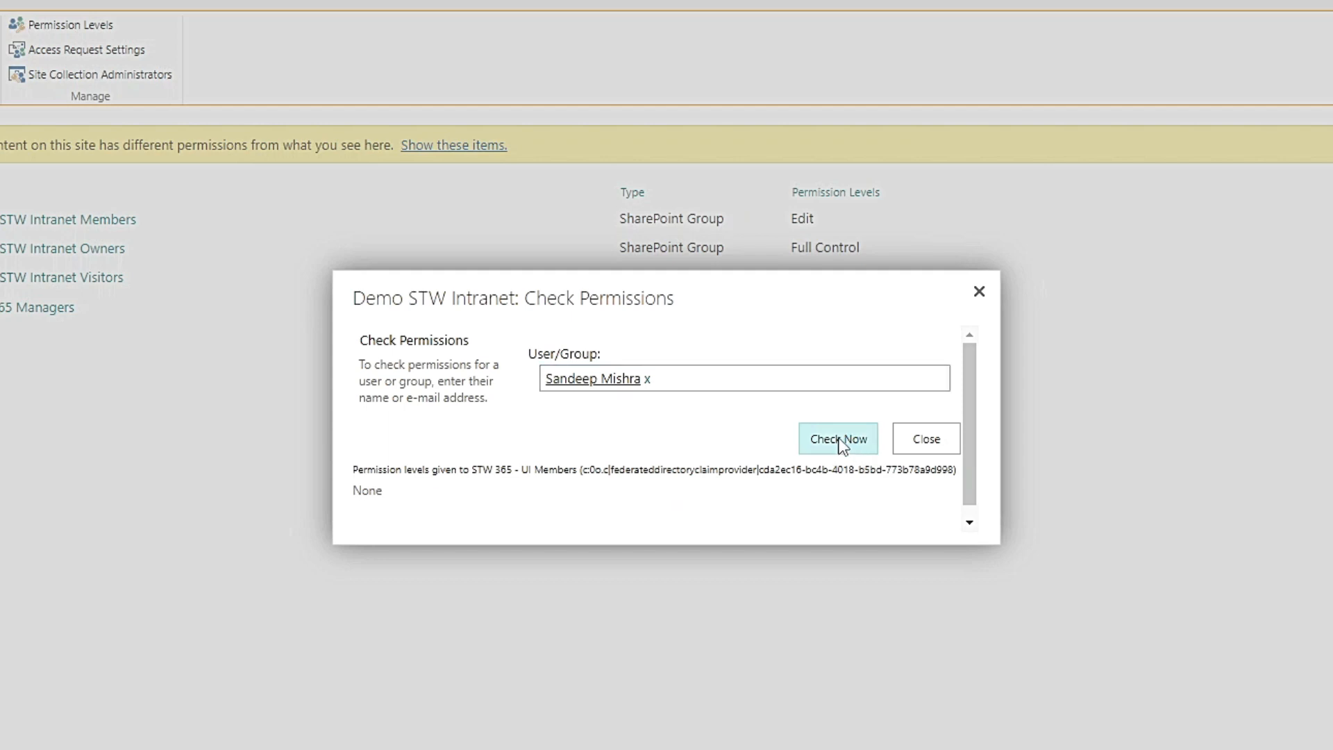
{"action": "left_click", "coordinate": [838, 439]}
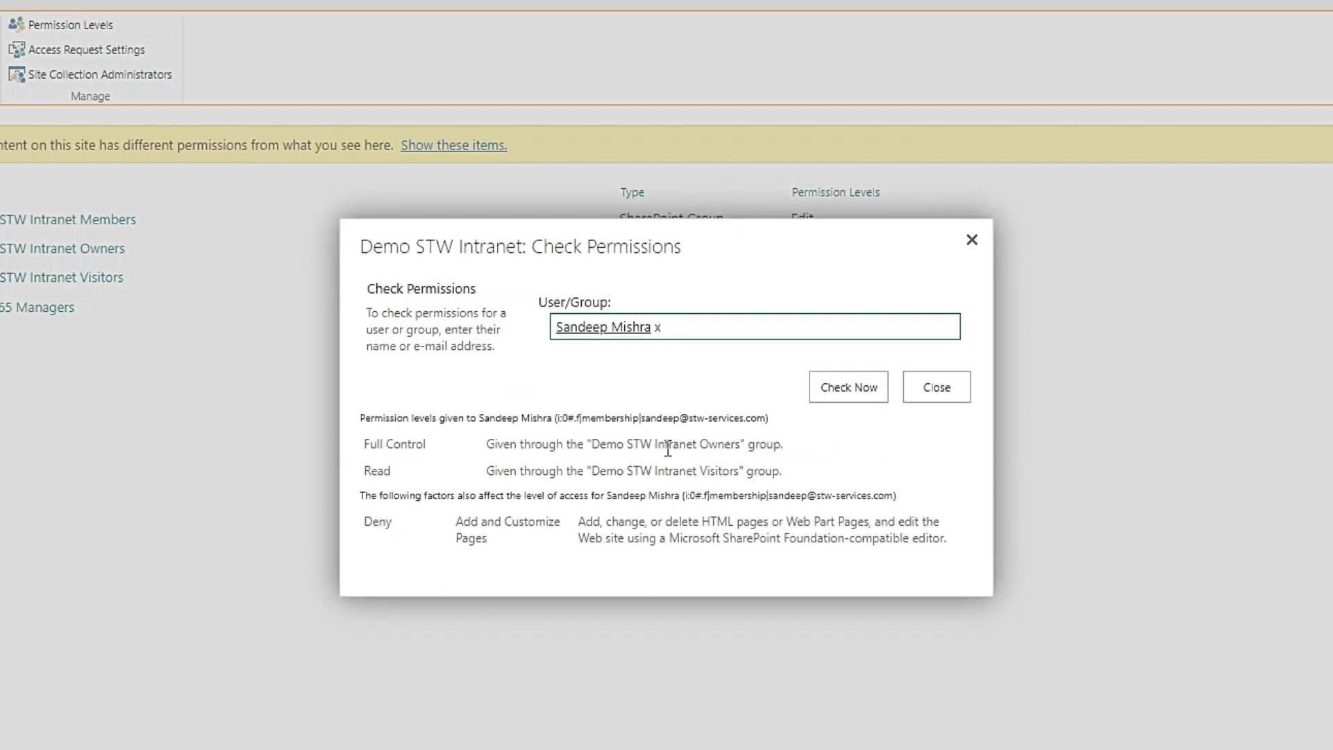
{"action": "left_click", "coordinate": [973, 242]}
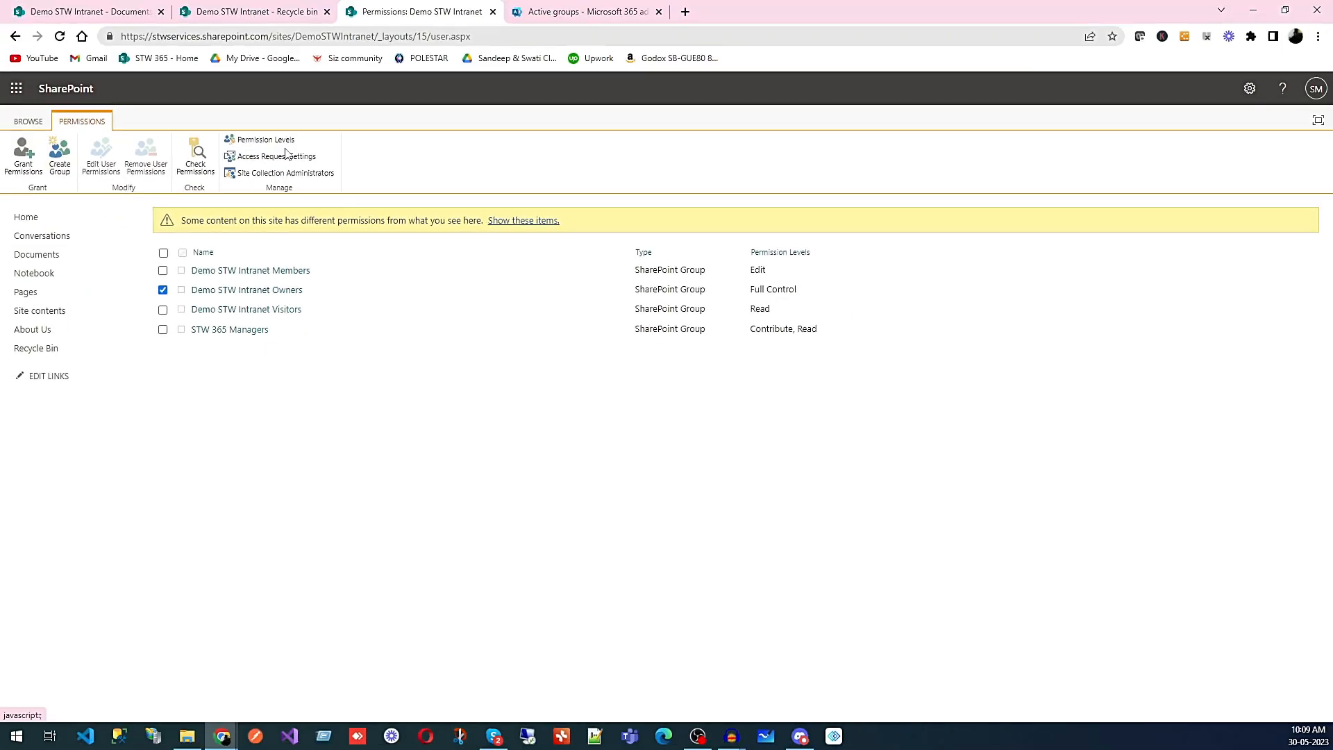
Review the permission levels available on the site, return to the site permissions and deselect Demo STW Intranet Owners
{"action": "left_click", "coordinate": [281, 141]}
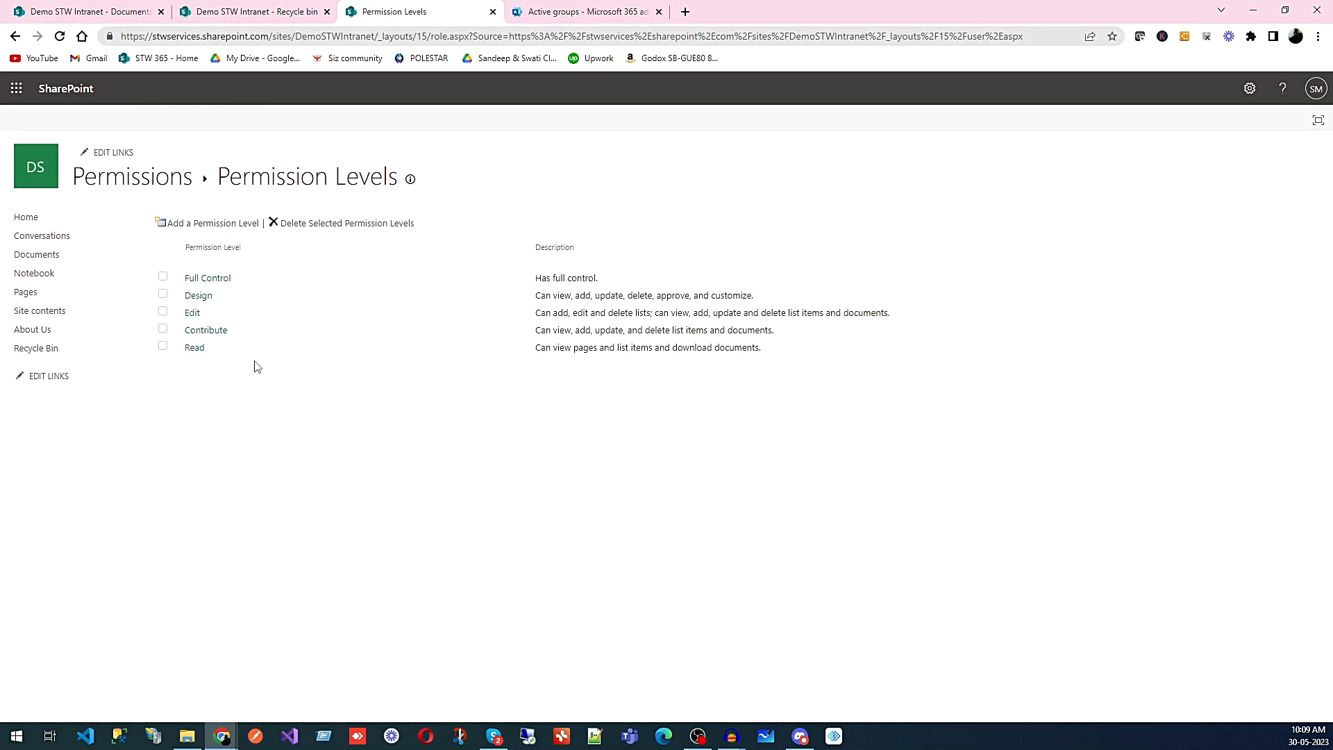
{"action": "left_click", "coordinate": [15, 37]}
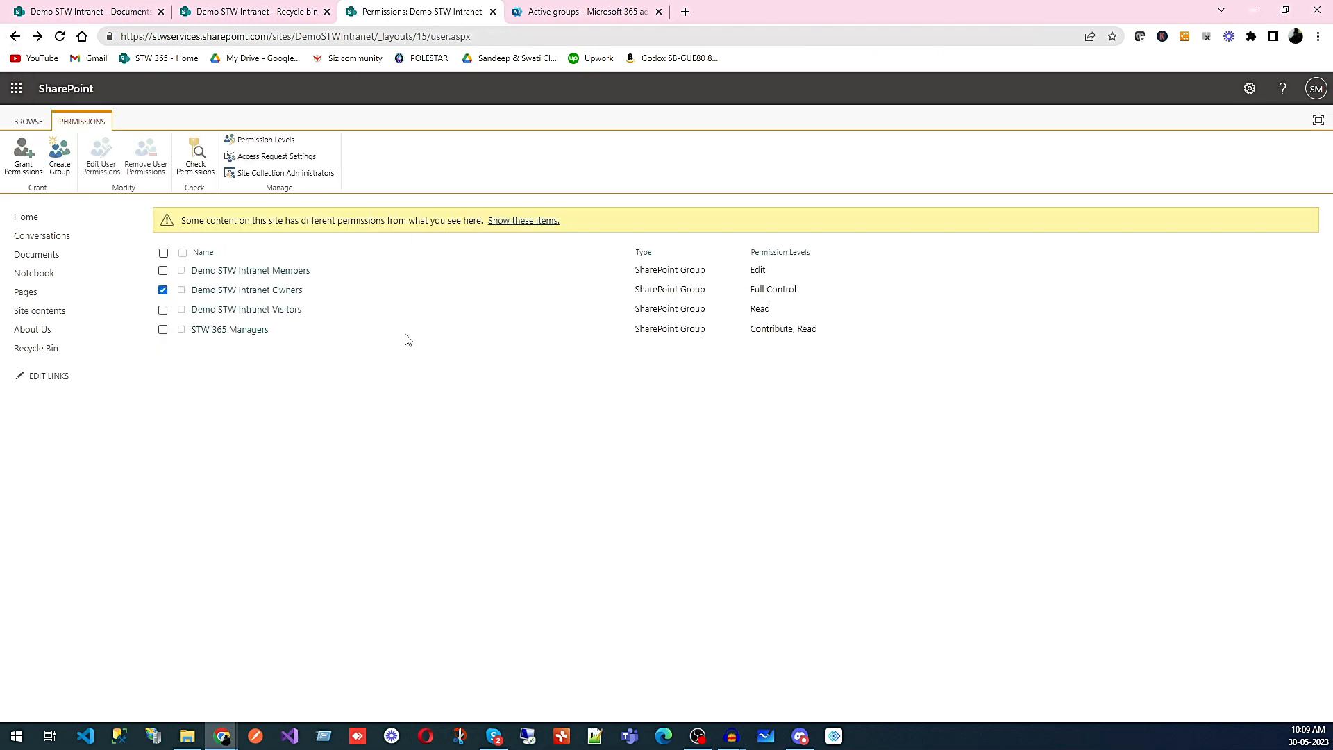
{"action": "left_click", "coordinate": [163, 290]}
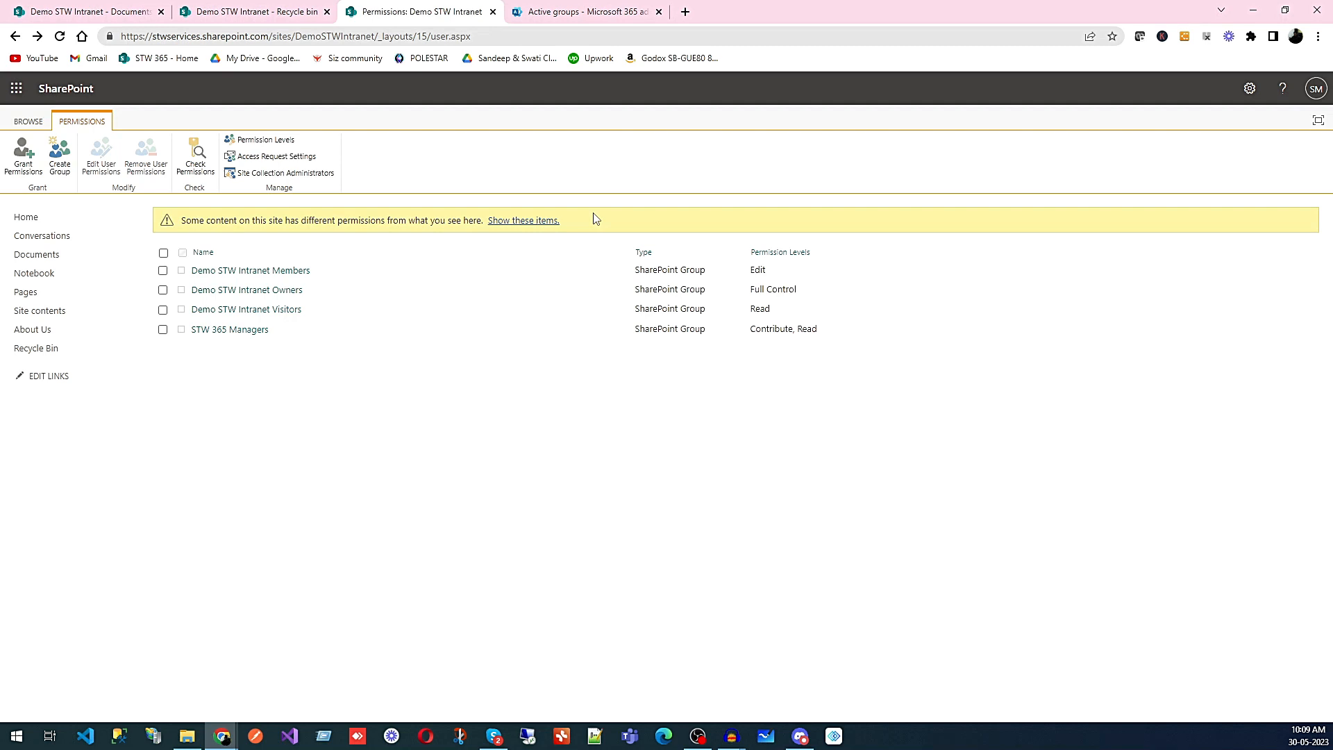
Inspect the unique permissions of the Documents library, select Demo STW Intranet Visitors there, and return to the site permissions
{"action": "left_click", "coordinate": [550, 220]}
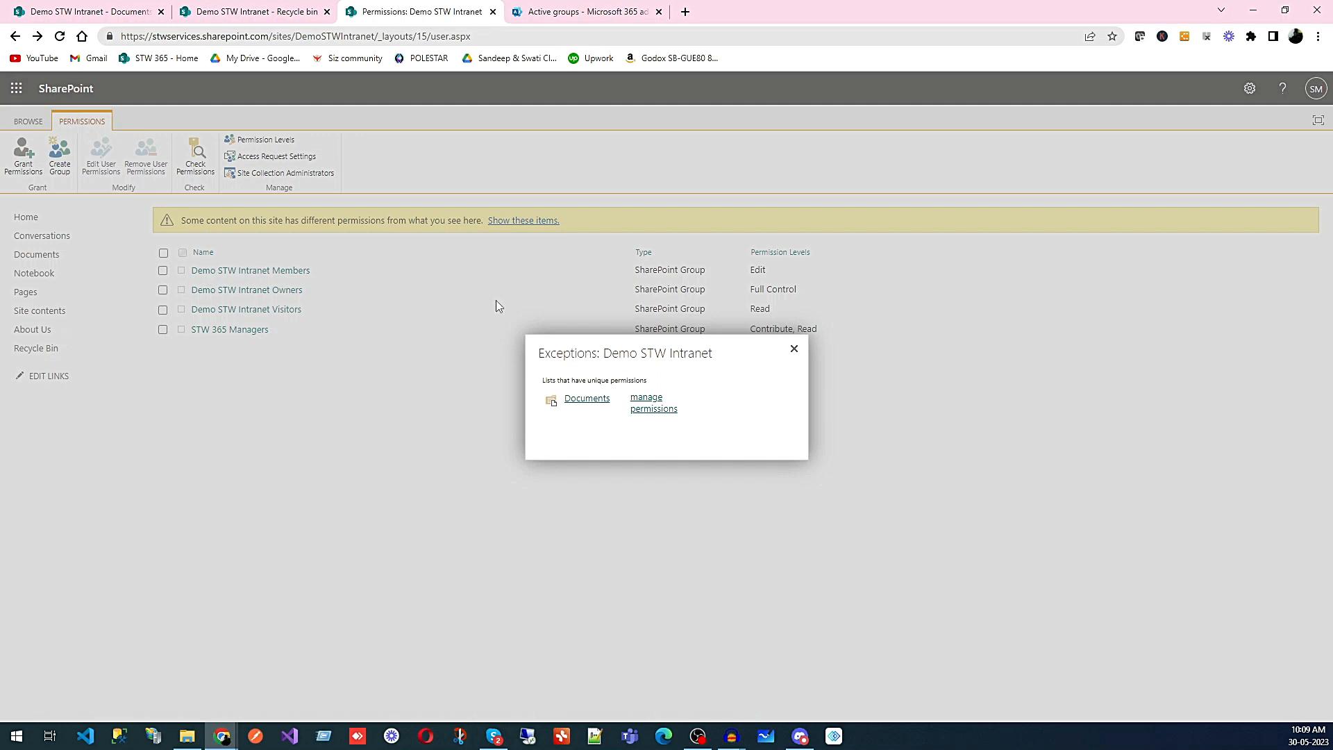
{"action": "left_click", "coordinate": [656, 409]}
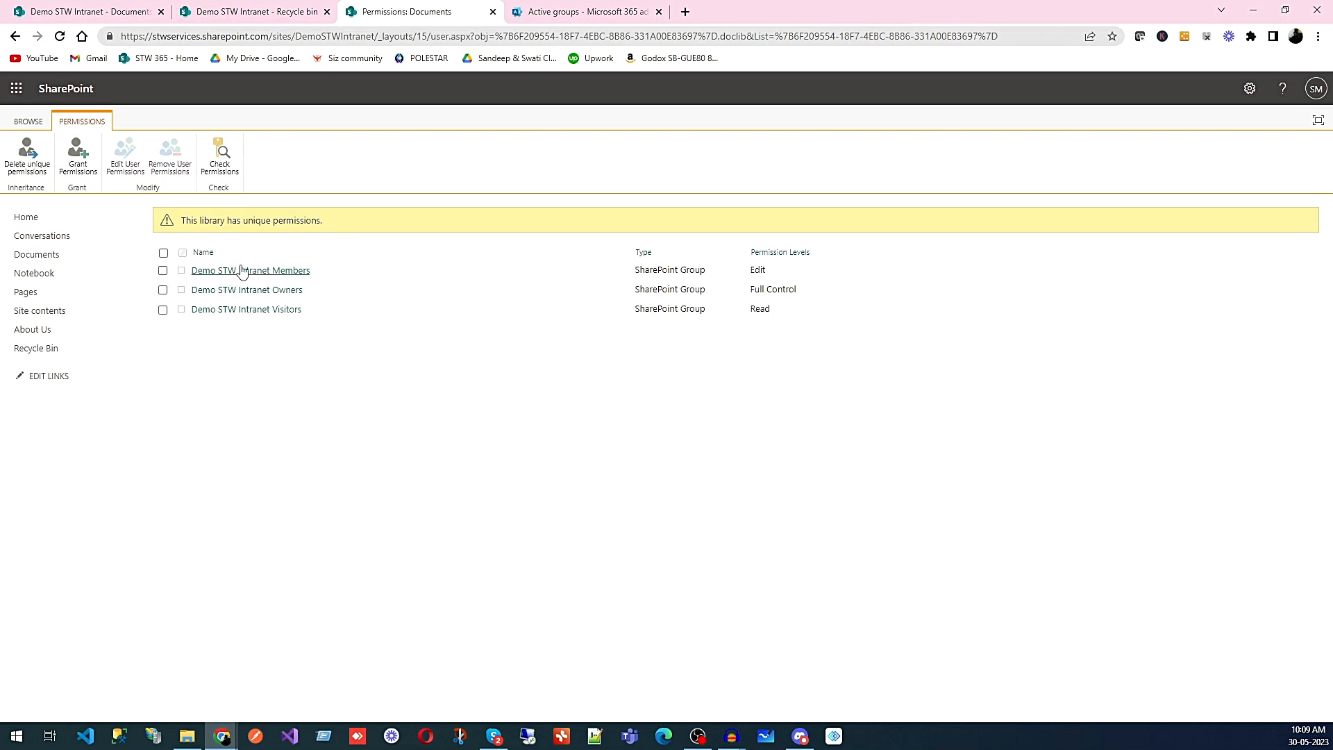
{"action": "left_click", "coordinate": [164, 311]}
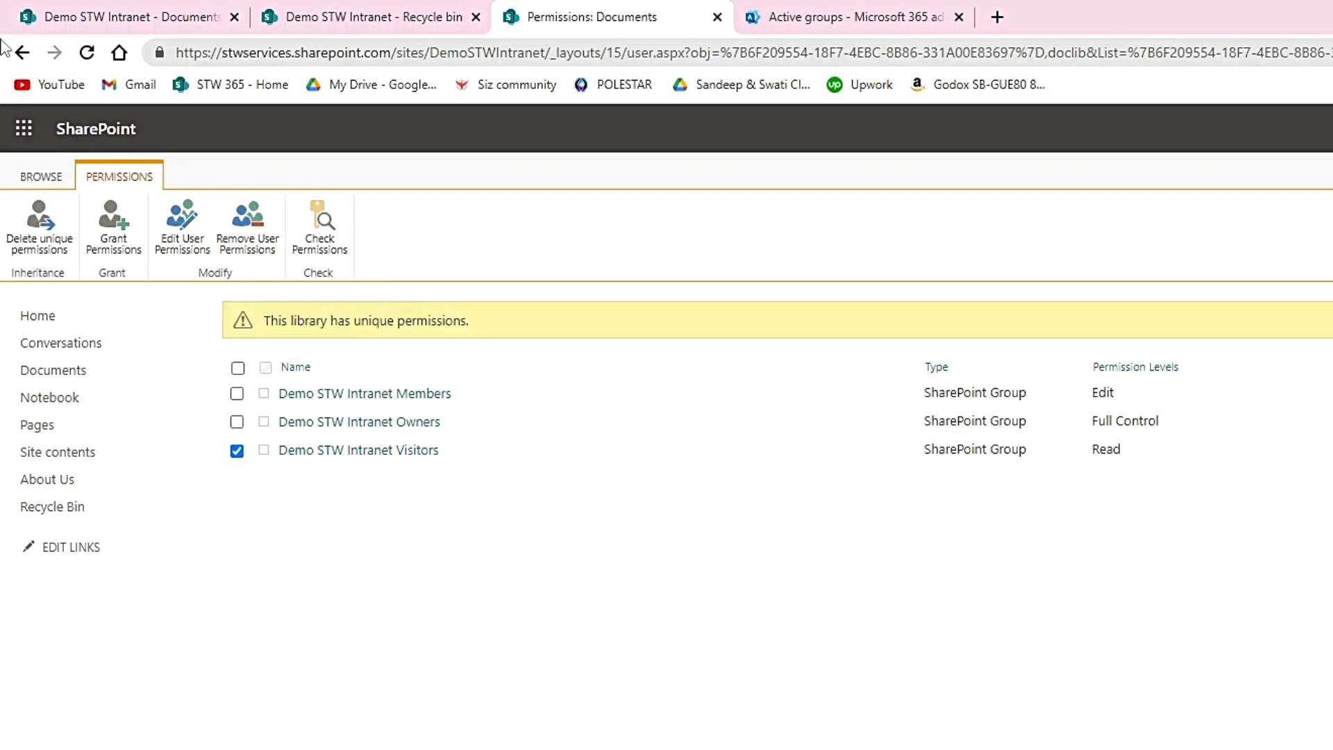
{"action": "left_click", "coordinate": [23, 53]}
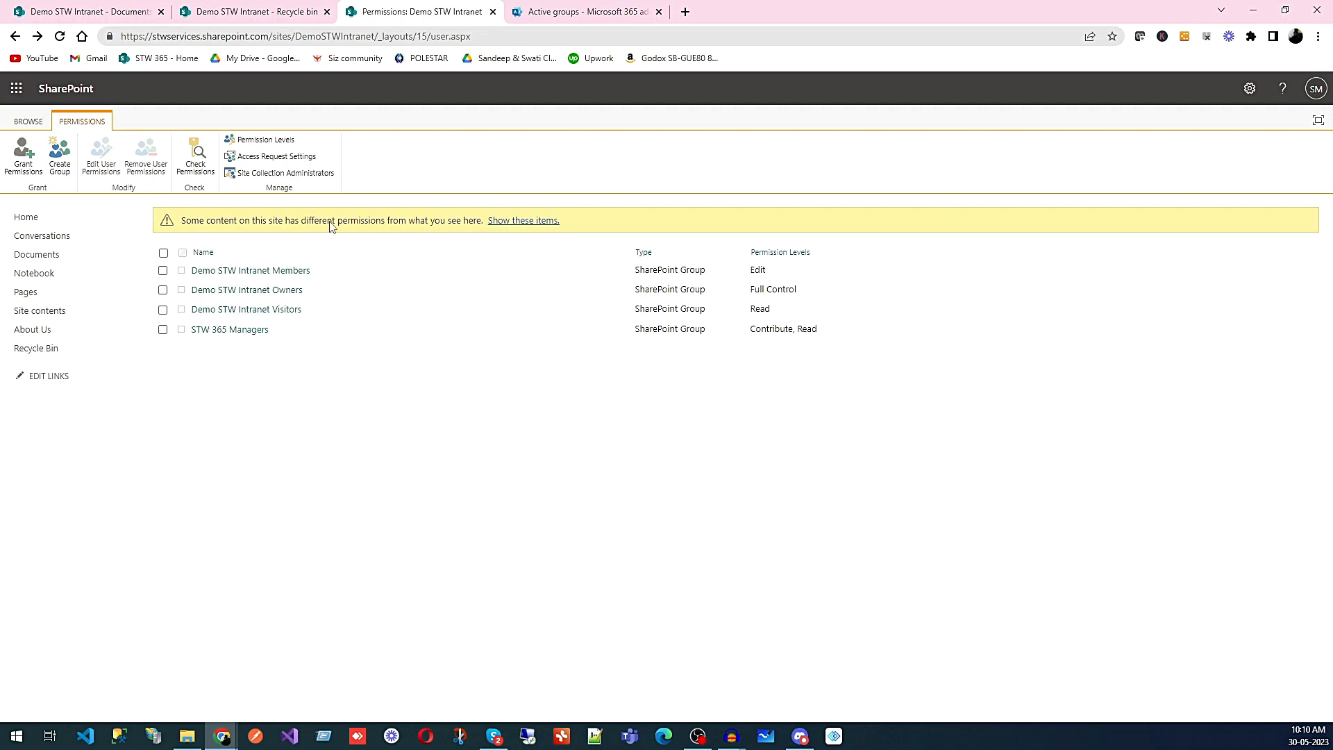
Switch to the Microsoft 365 admin center and view the list of guest users
{"action": "left_click", "coordinate": [229, 15]}
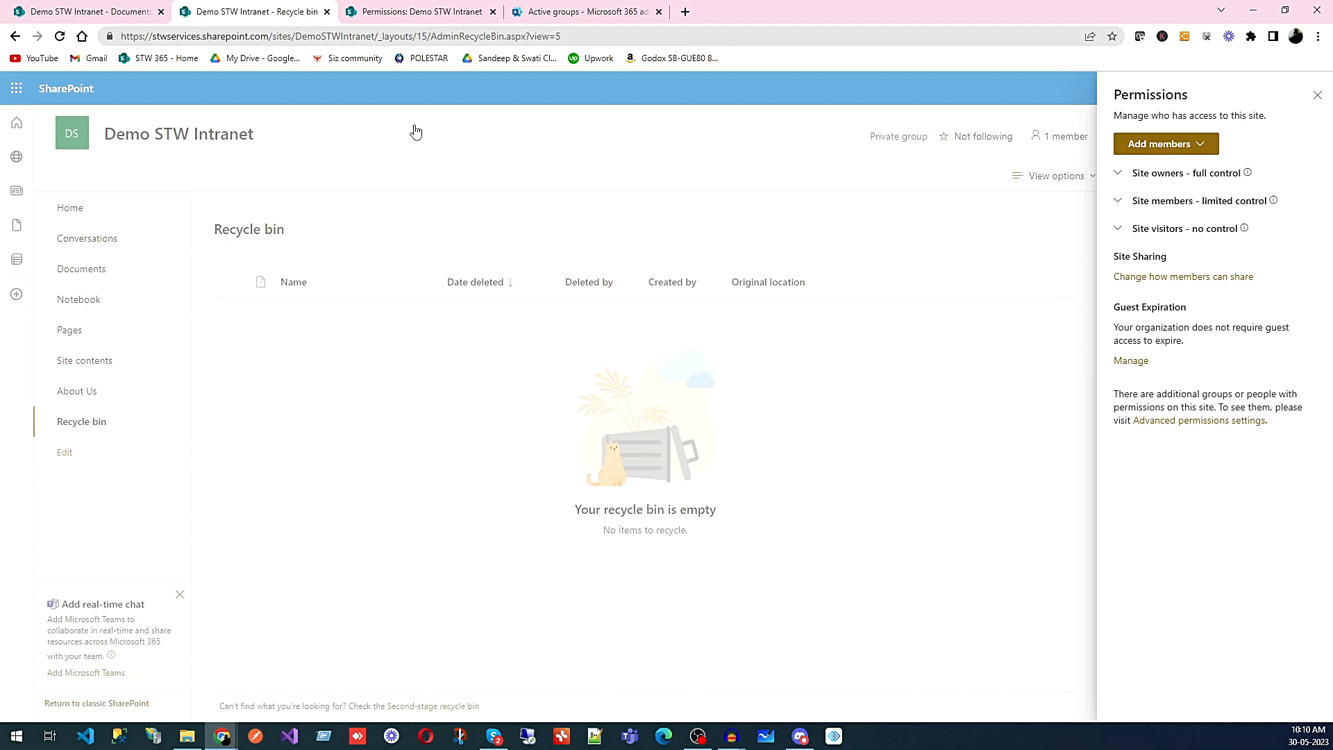
{"action": "left_click", "coordinate": [583, 12]}
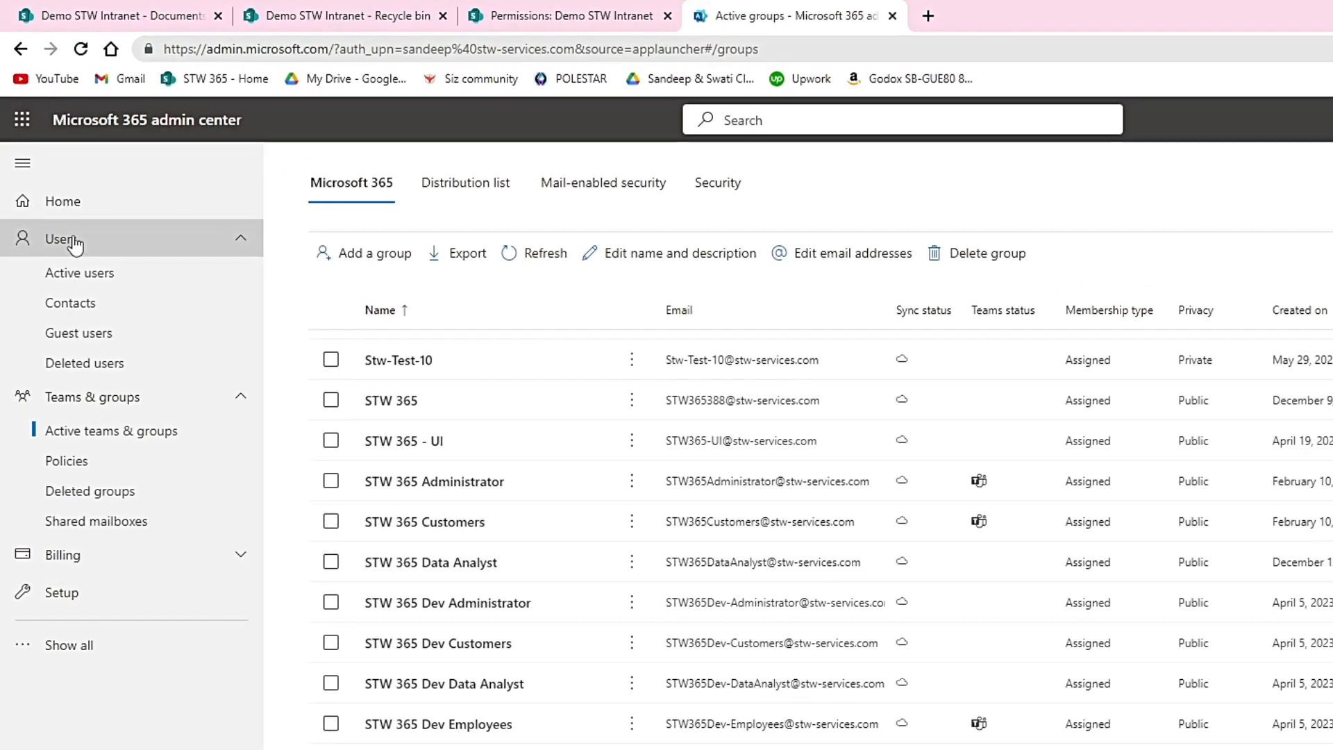
{"action": "left_click", "coordinate": [75, 244]}
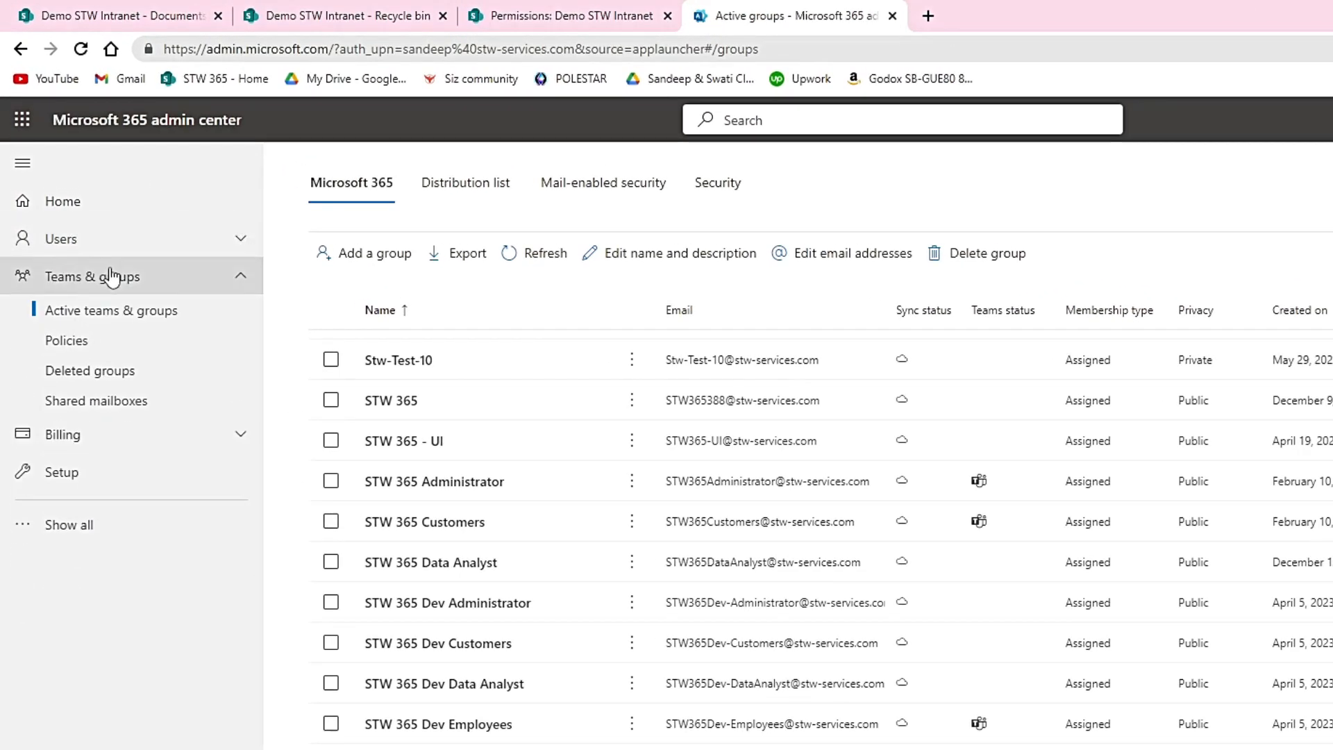
{"action": "left_click", "coordinate": [94, 241]}
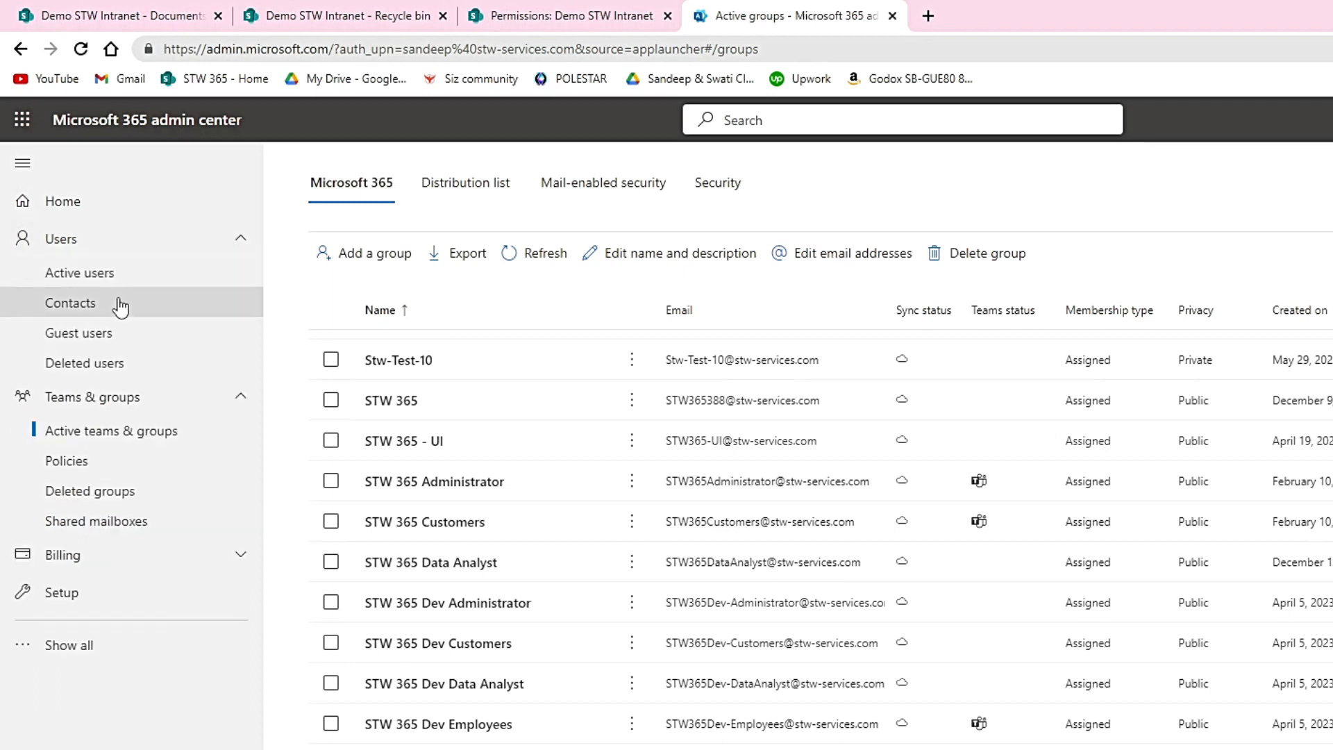
{"action": "left_click", "coordinate": [90, 335]}
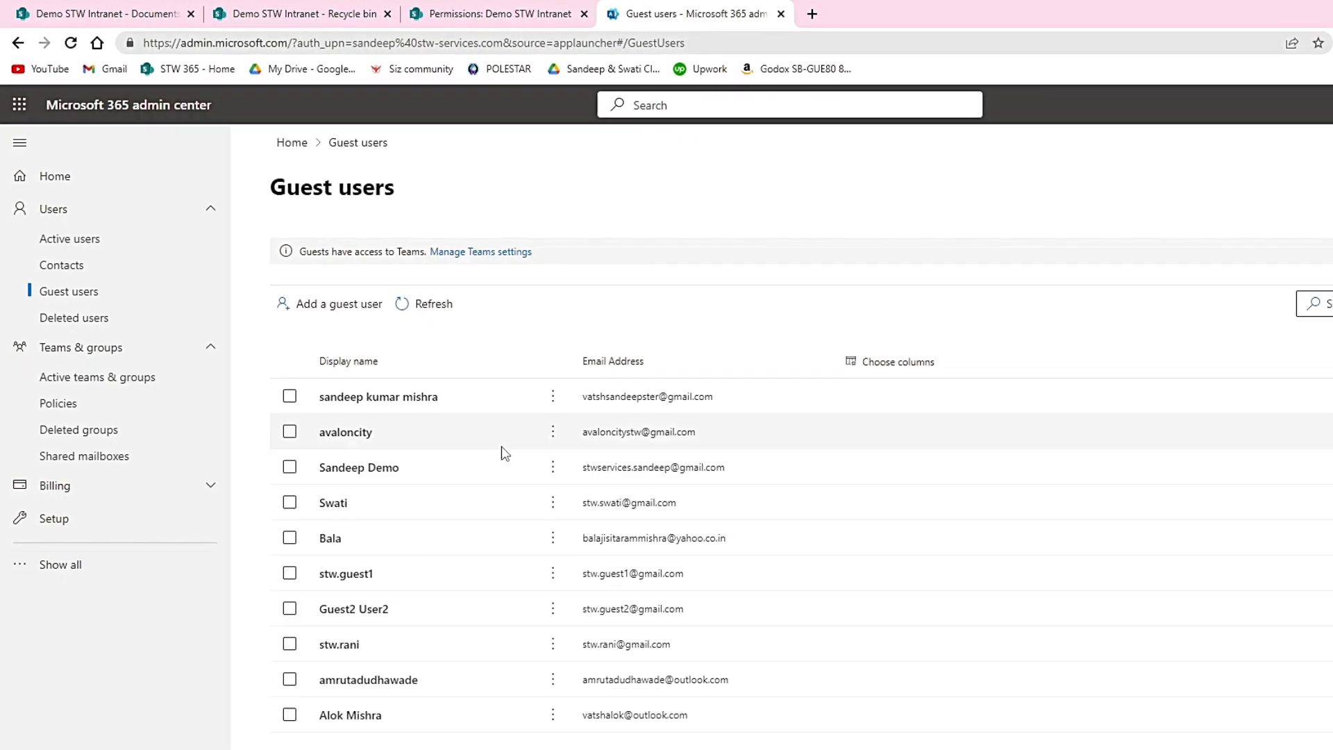
Find the STW 365 External group among the active teams and groups and open its details
{"action": "left_click", "coordinate": [90, 294]}
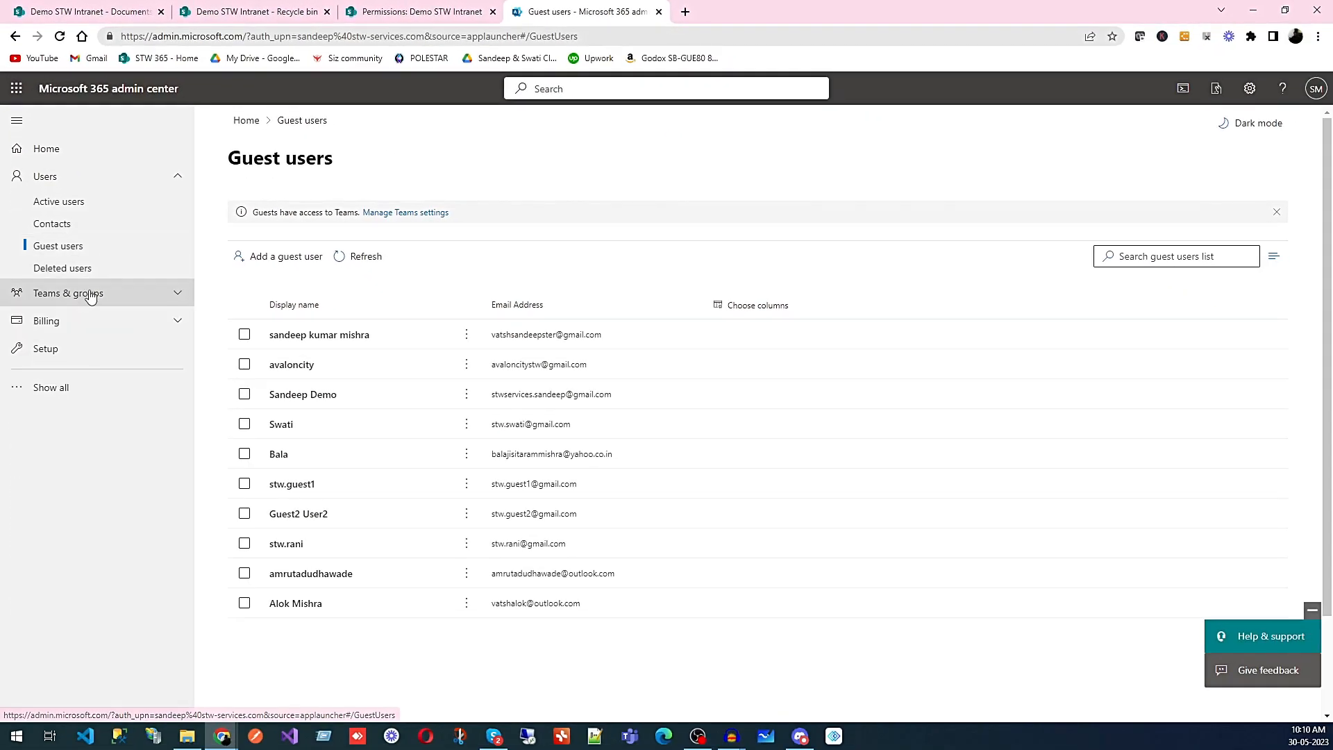
{"action": "left_click", "coordinate": [89, 295]}
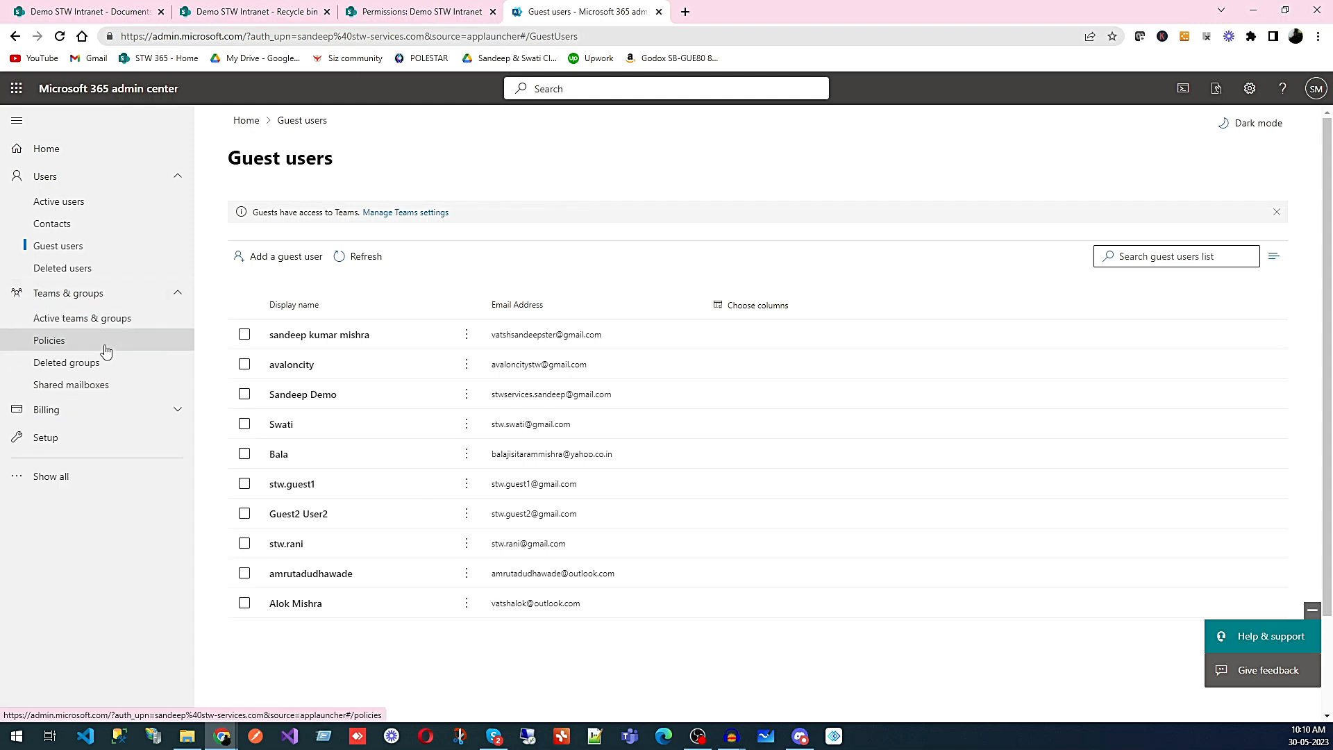
{"action": "left_click", "coordinate": [107, 321]}
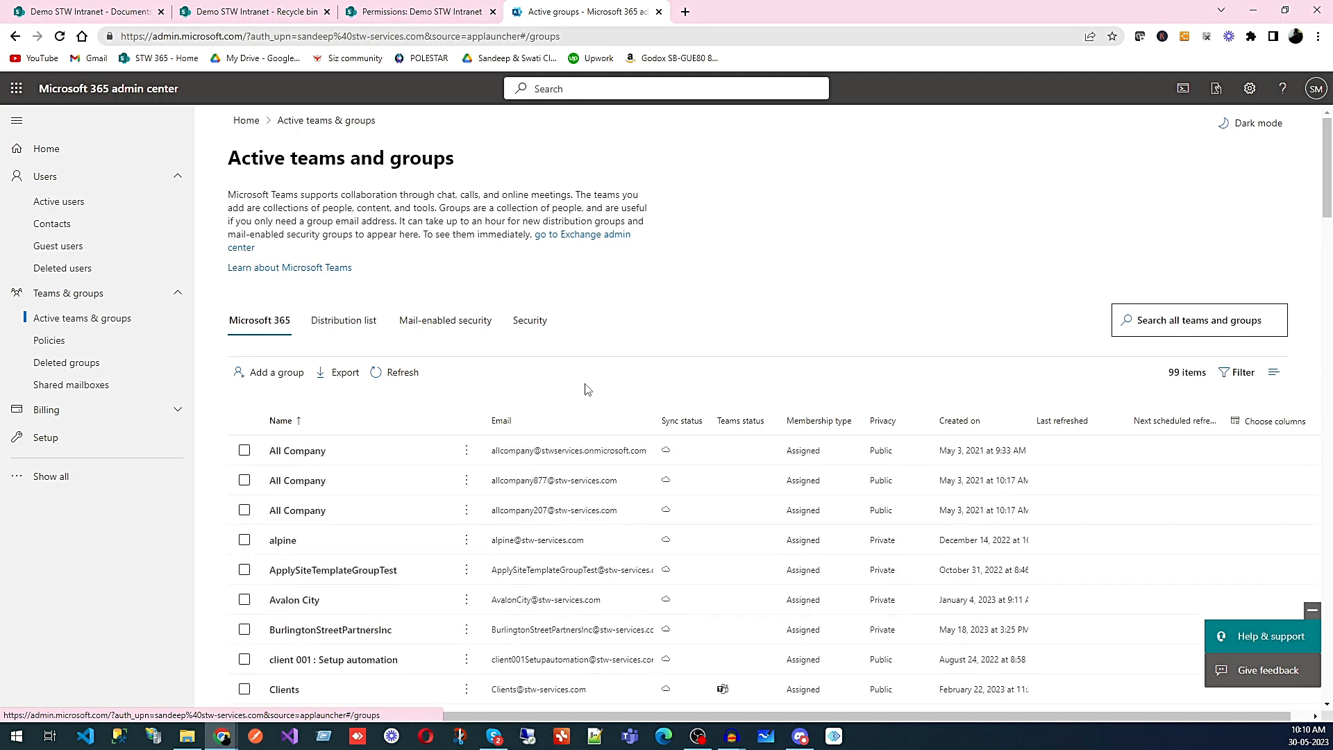
{"action": "scroll", "coordinate": [586, 389], "scroll_direction": "down", "scroll_amount": 15}
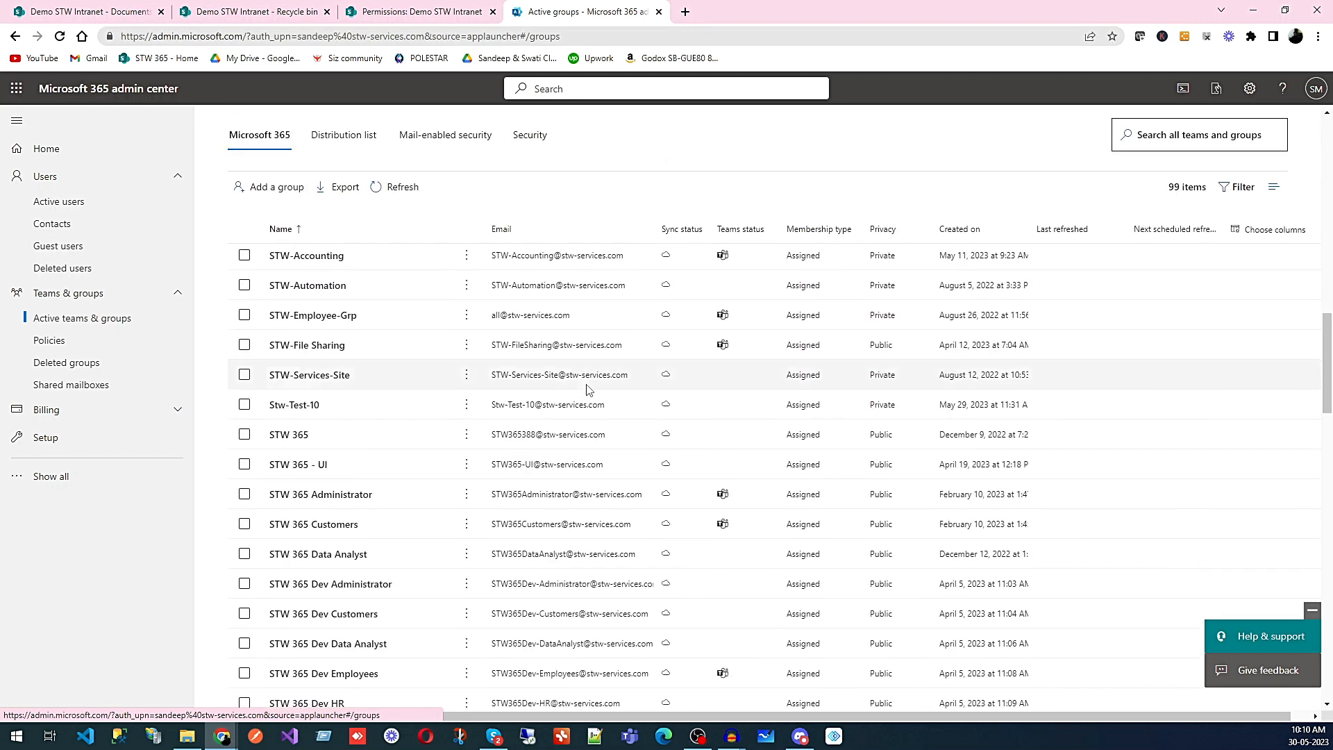
{"action": "scroll", "coordinate": [586, 389], "scroll_direction": "down", "scroll_amount": 6}
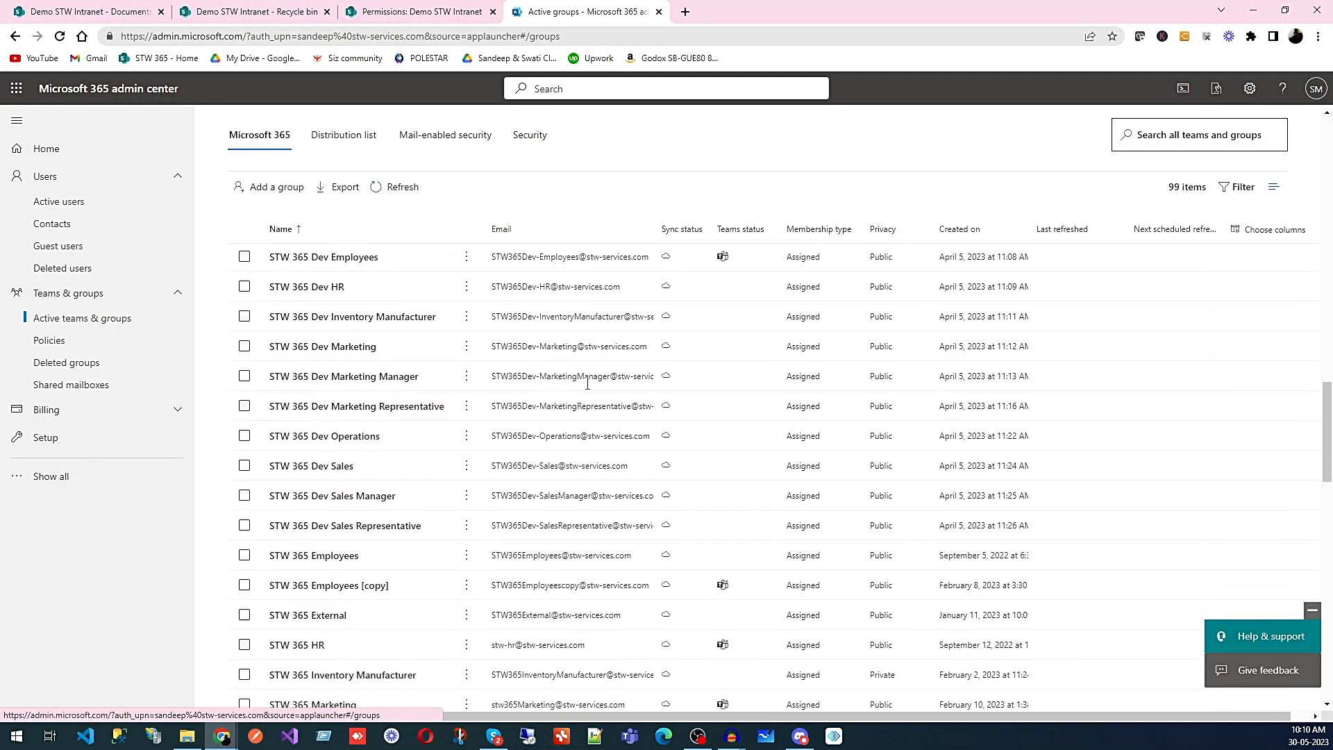
{"action": "scroll", "coordinate": [587, 384], "scroll_direction": "down", "scroll_amount": 2}
{"action": "left_click", "coordinate": [303, 479]}
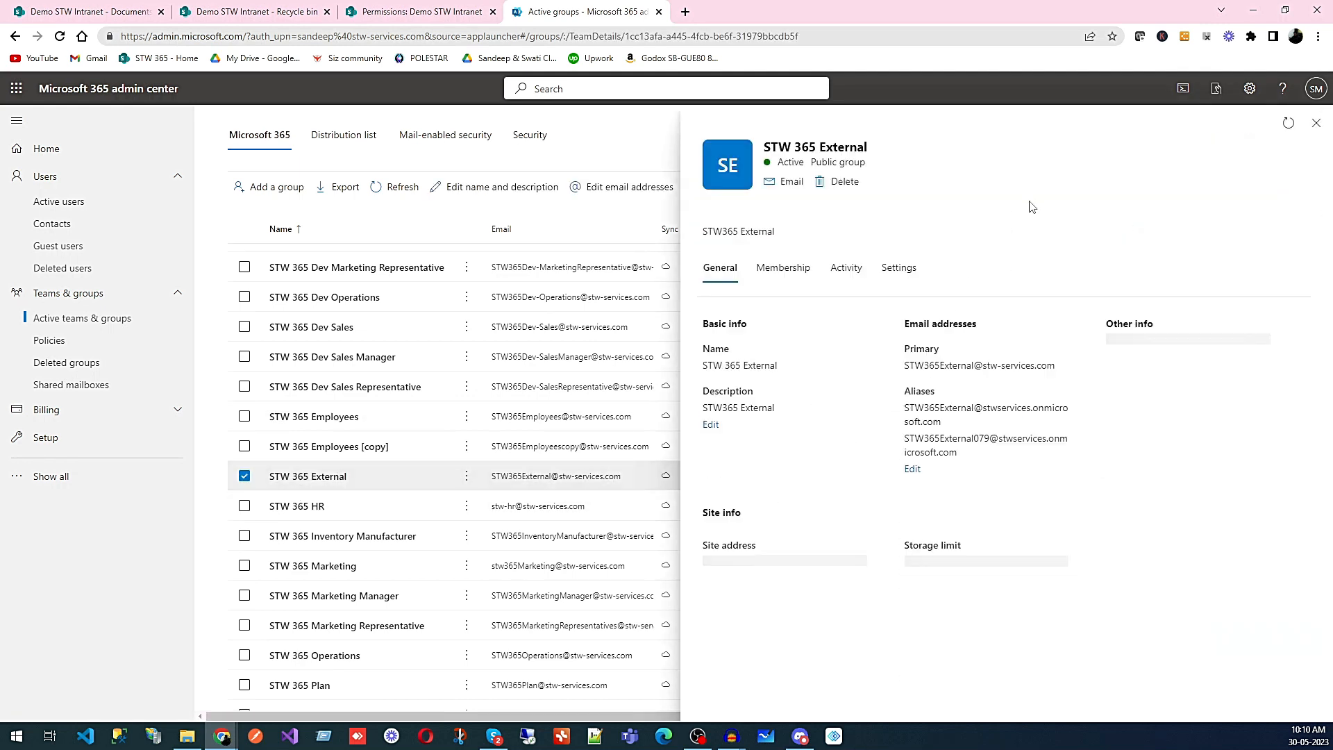
Review the owners and members of STW 365 External, look back at the Demo STW Intranet site permissions, and return to the member list
{"action": "left_click", "coordinate": [791, 269]}
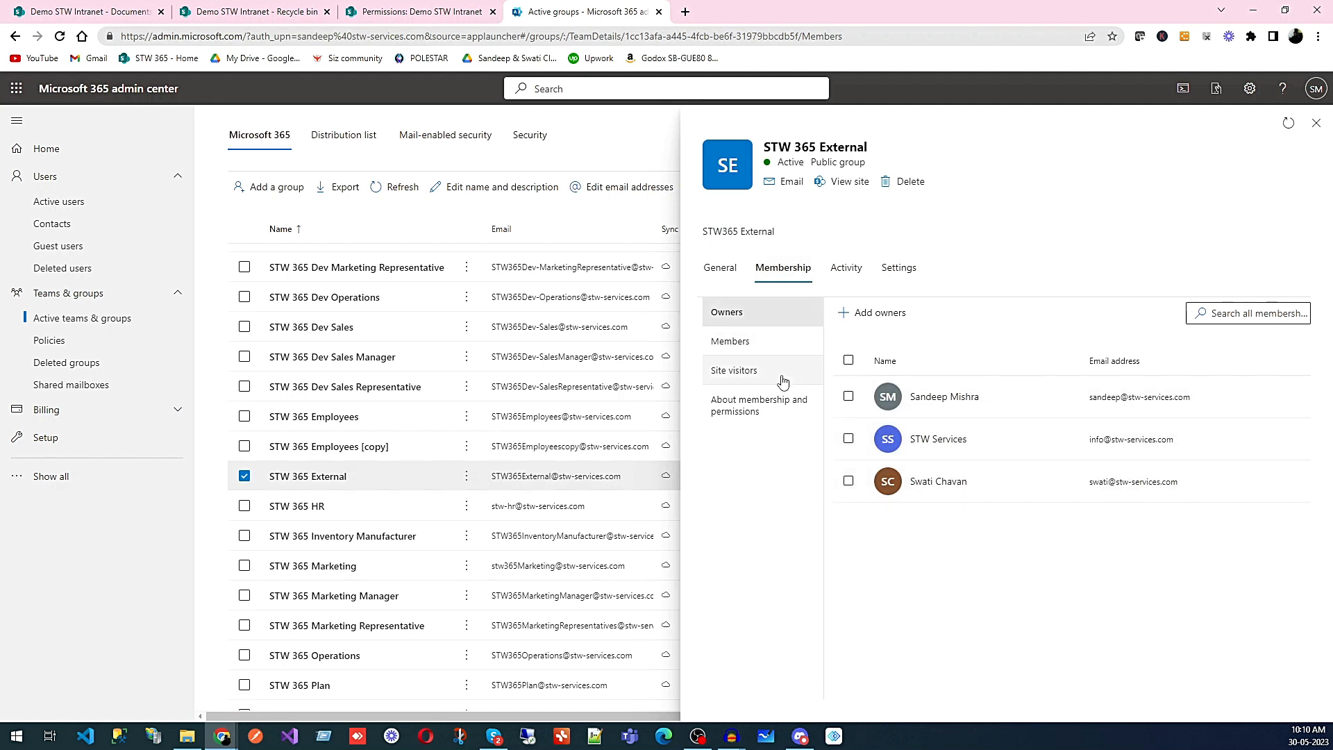
{"action": "left_click", "coordinate": [736, 341]}
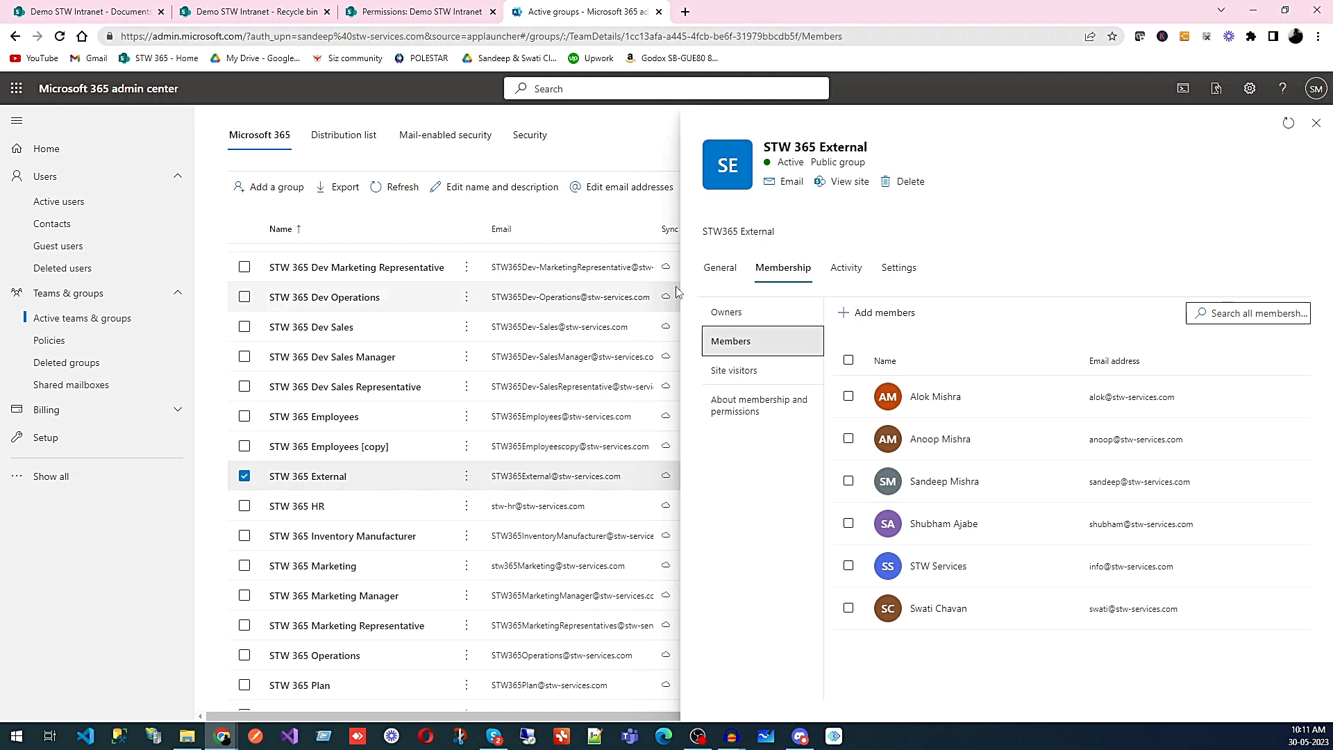
{"action": "left_click", "coordinate": [402, 12]}
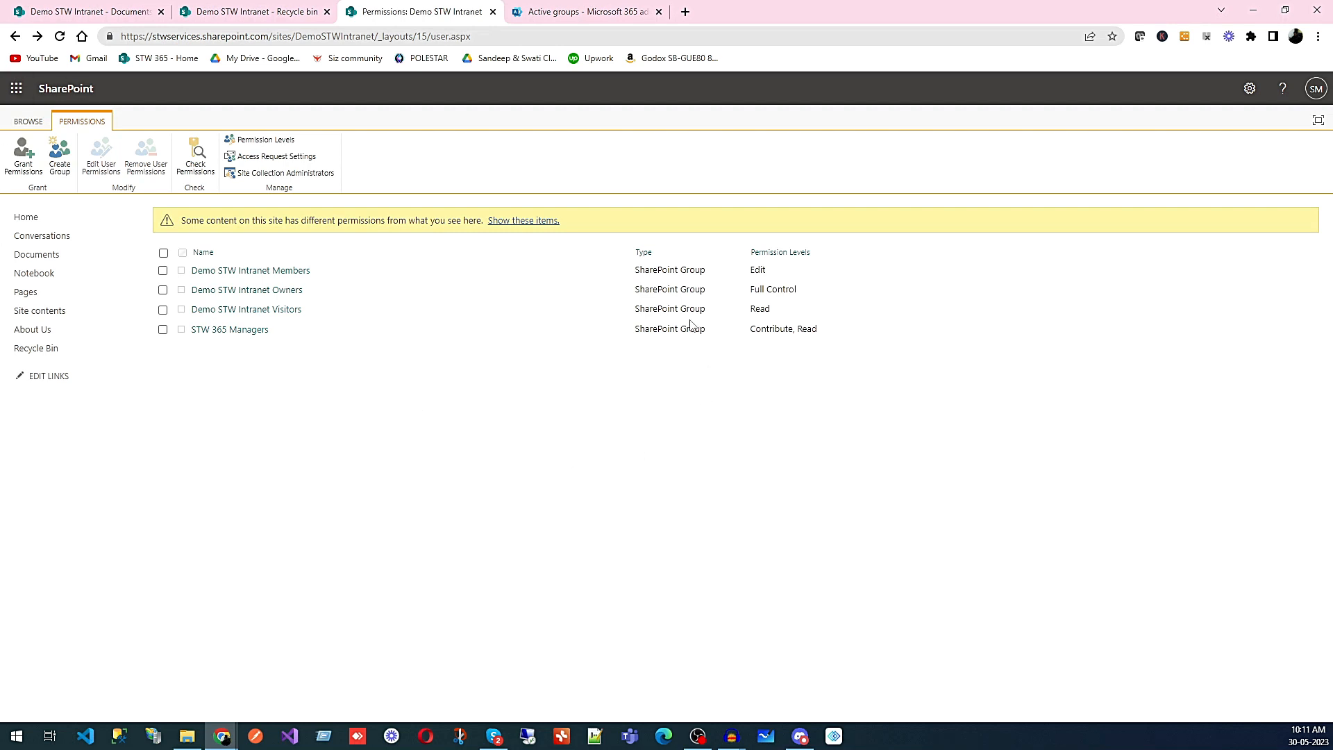
{"action": "left_click", "coordinate": [567, 12]}
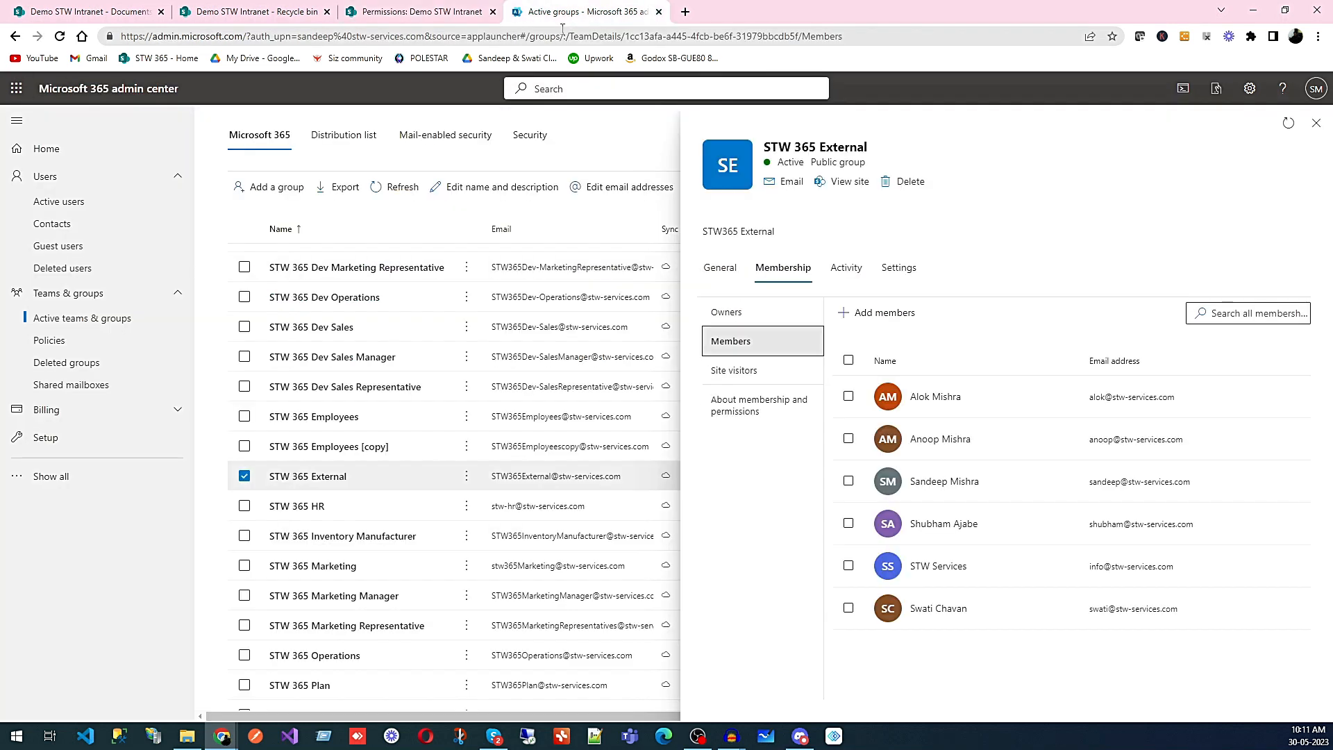